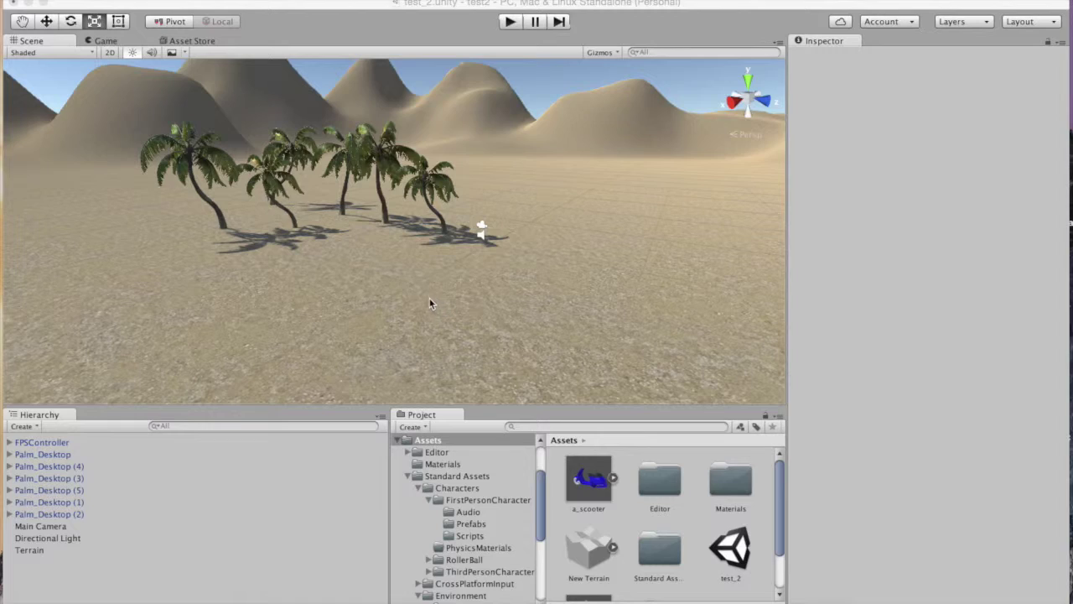
Add a new cube to the scene beside the palm trees.
scroll(410, 296, up, 2)
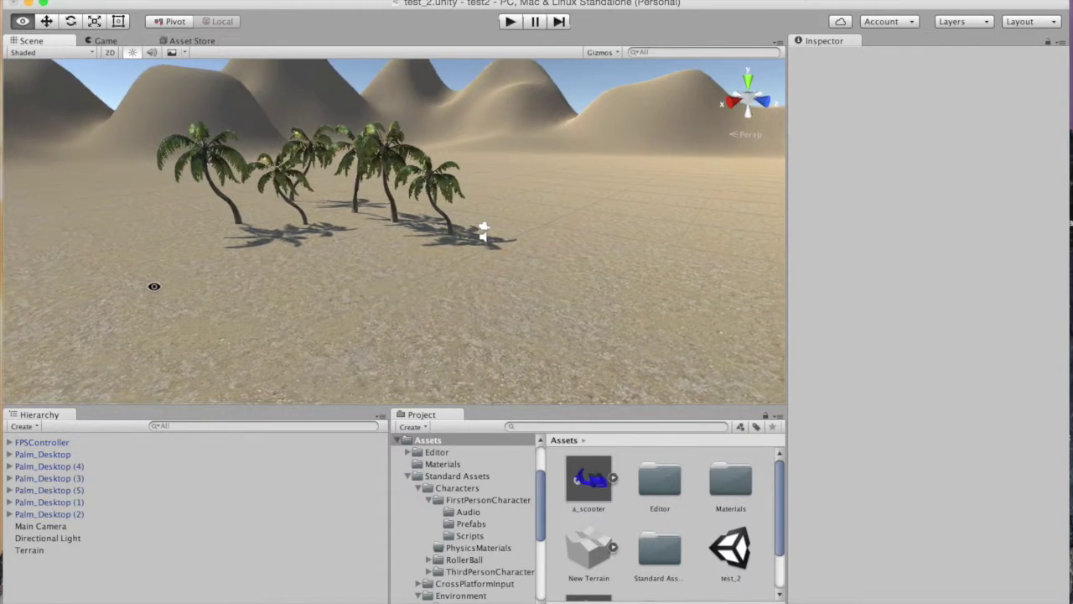
scroll(442, 303, up, 3)
alt+drag(442, 302, 364, 277)
key(r)
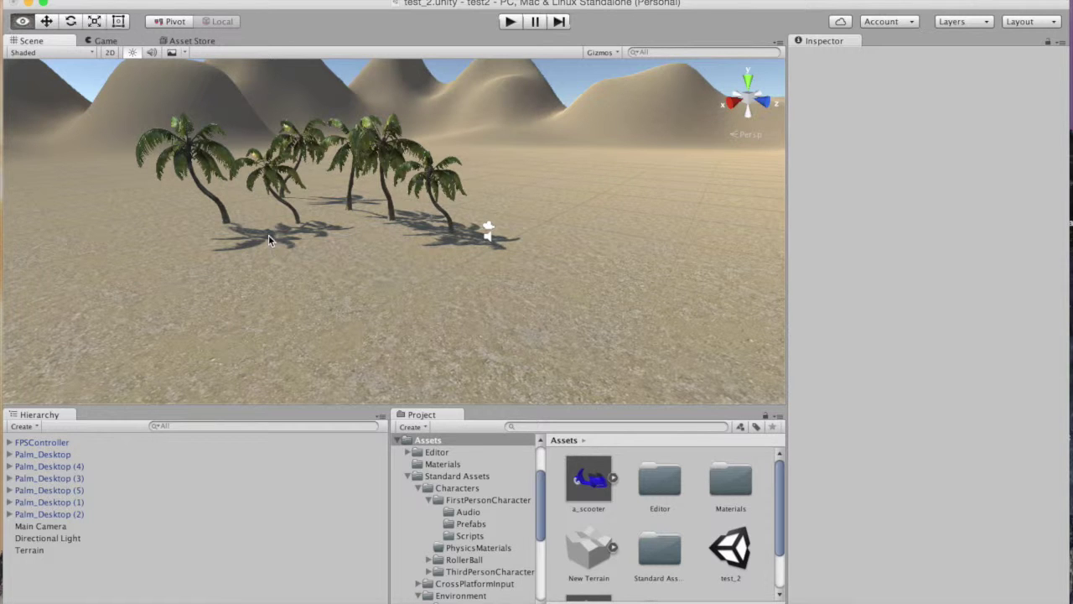
alt+drag(268, 235, 335, 270)
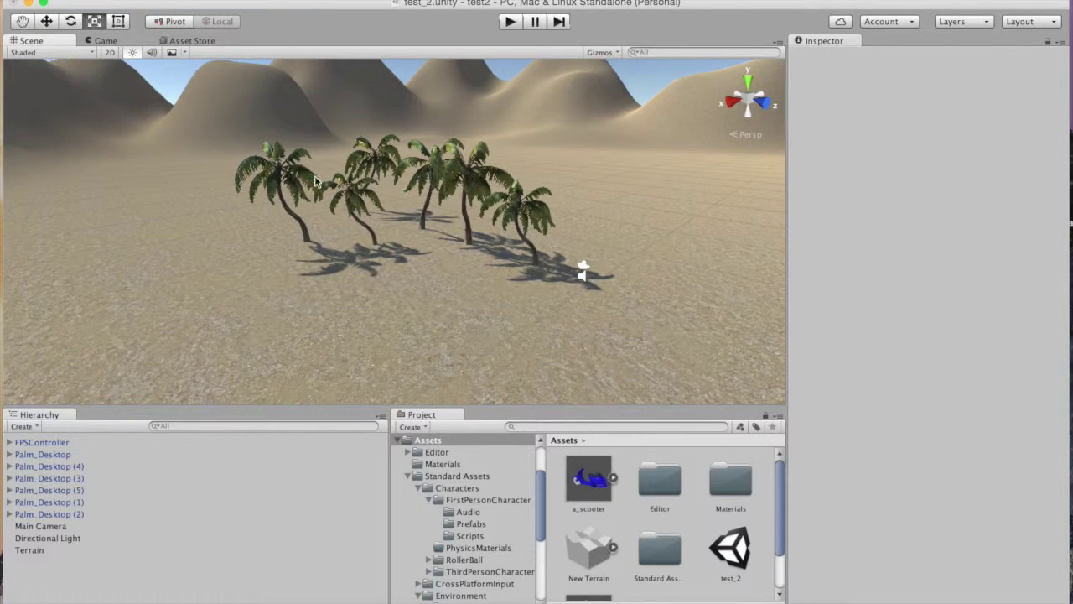
click(218, 0)
mouse_move(243, 34)
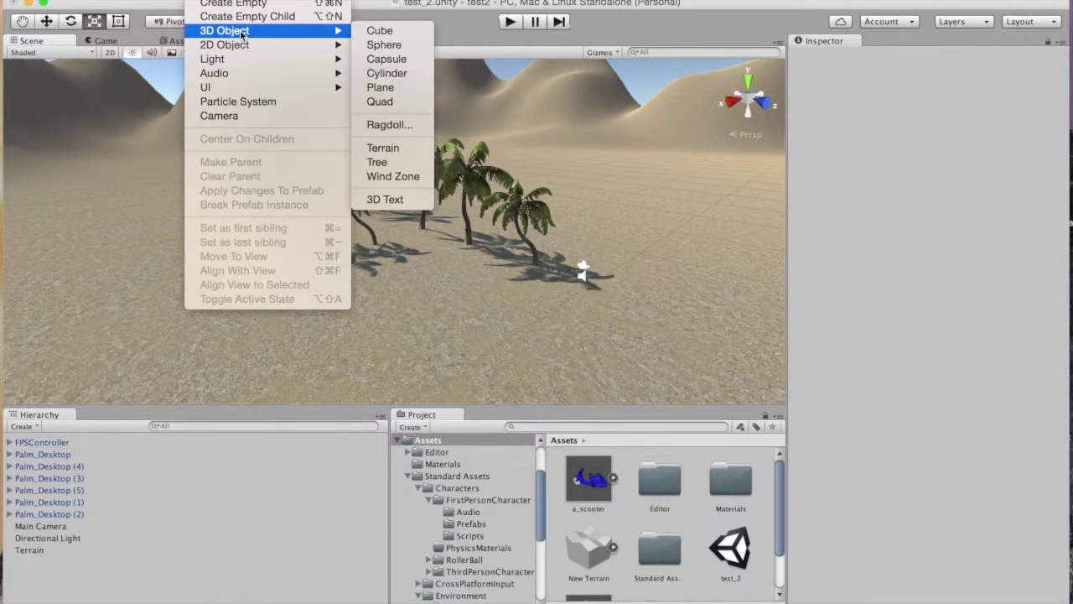
click(408, 31)
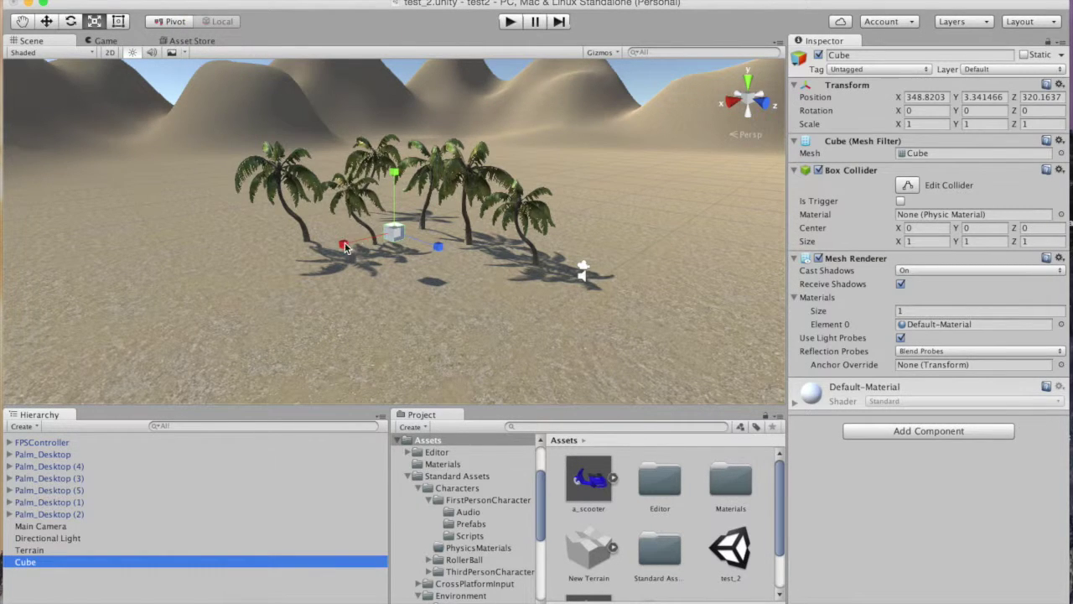
Scale the cube into a thin wall: X about 17.9, Y about 4.5, Z about 0.48.
drag(344, 245, 262, 270)
drag(332, 249, 243, 270)
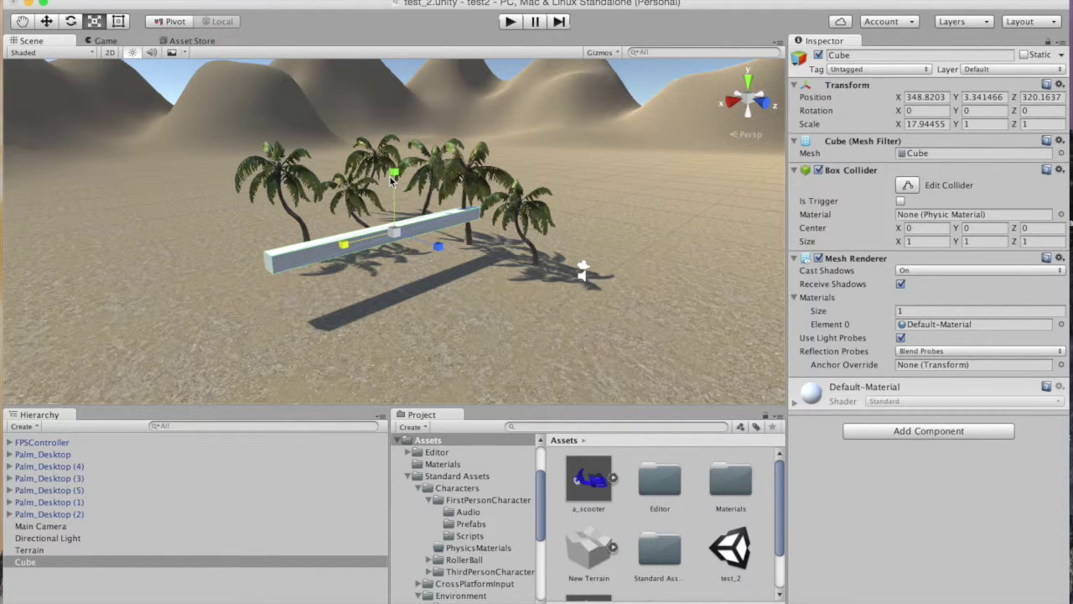
drag(390, 180, 394, 75)
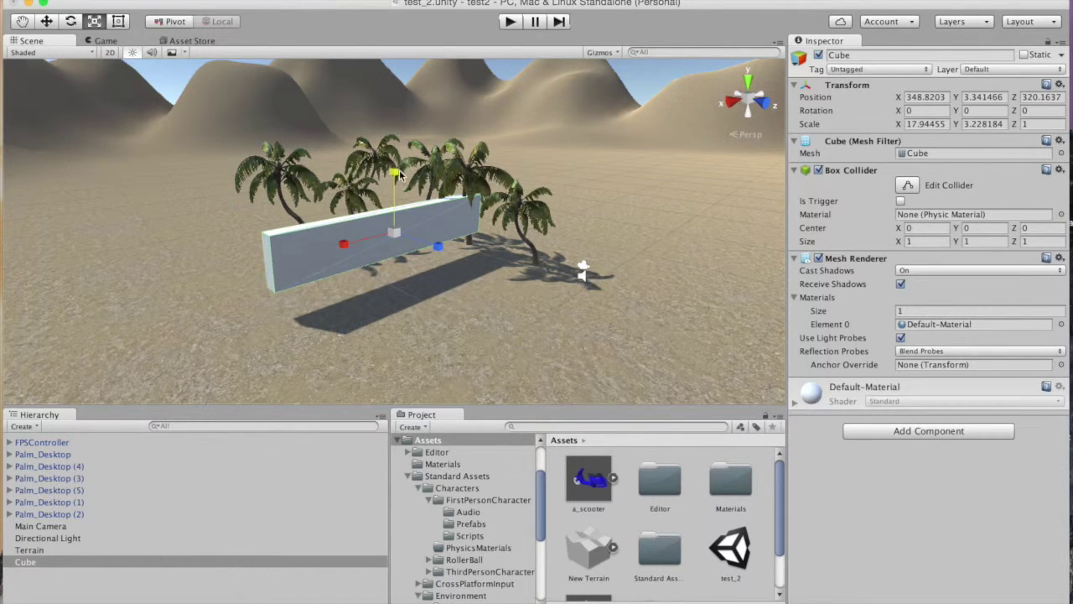
drag(400, 174, 399, 160)
drag(443, 250, 405, 253)
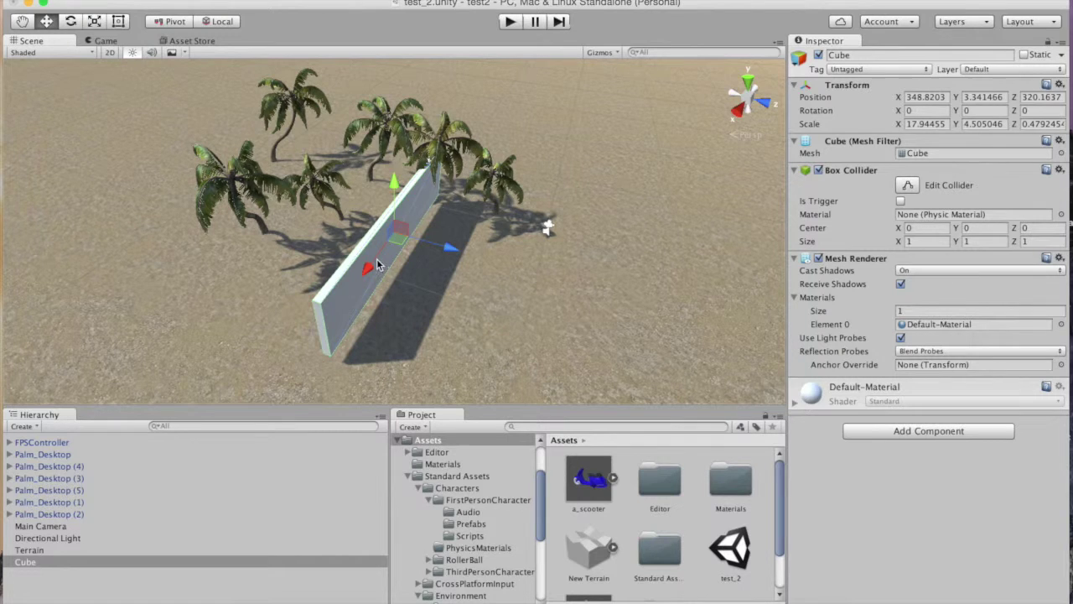
Lower the wall onto the ground, nudge it along X, and start play mode.
drag(394, 180, 541, 362)
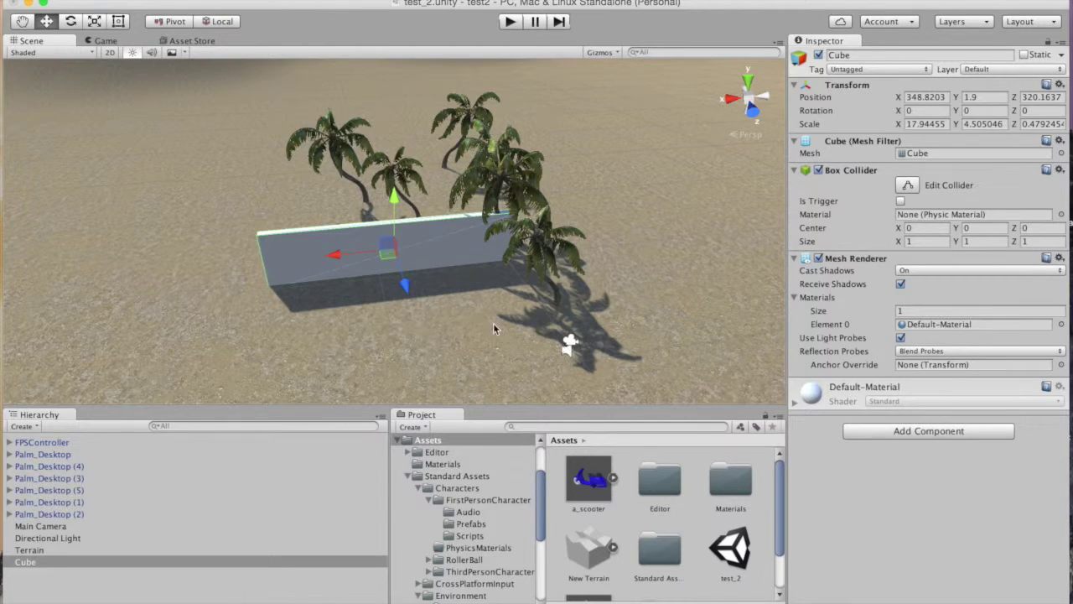
middle_drag(494, 329, 457, 126)
alt+drag(375, 164, 556, 175)
alt+right_drag(556, 175, 207, 190)
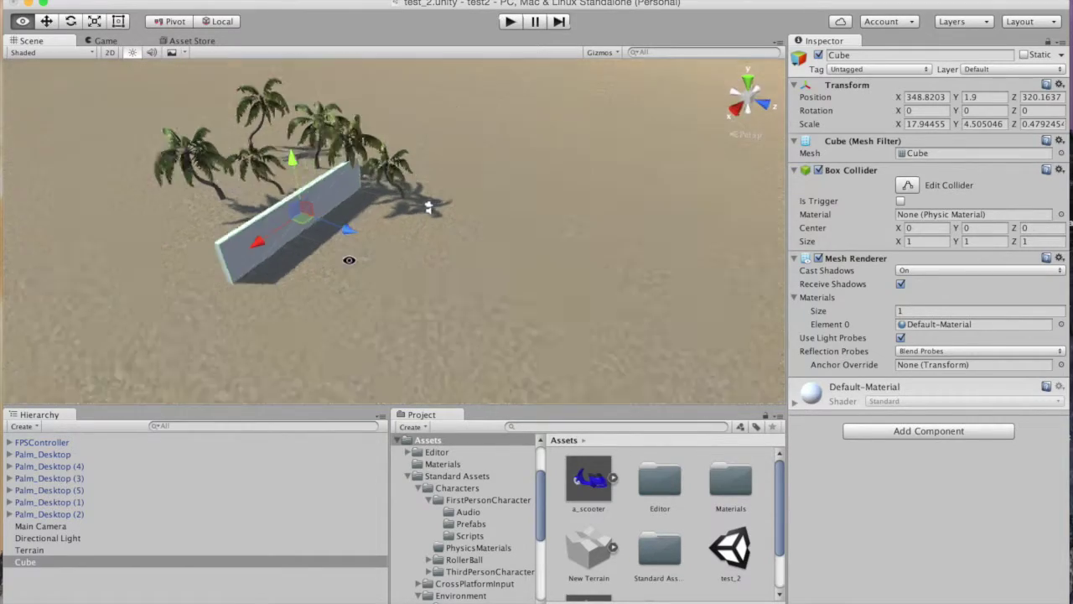
alt+drag(207, 191, 237, 256)
middle_drag(407, 198, 575, 282)
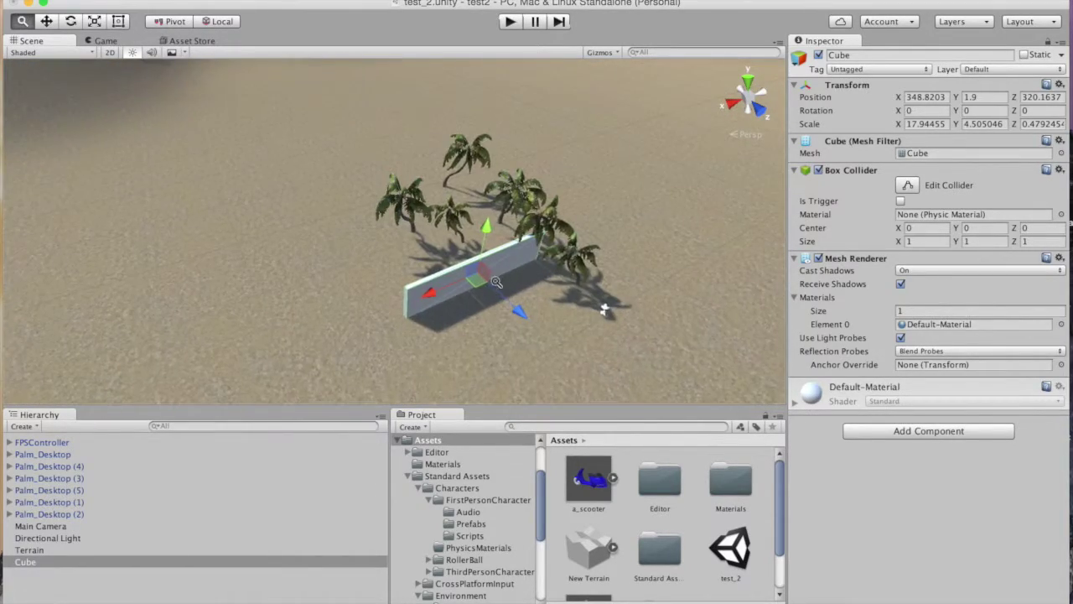
alt+drag(497, 281, 624, 274)
middle_drag(625, 274, 491, 198)
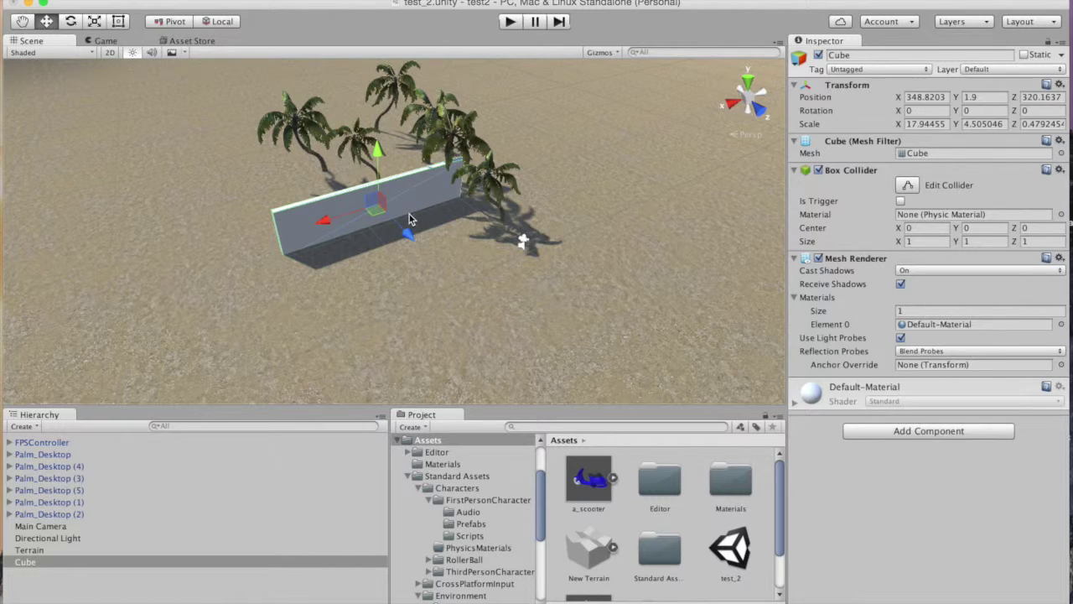
alt+drag(515, 260, 460, 272)
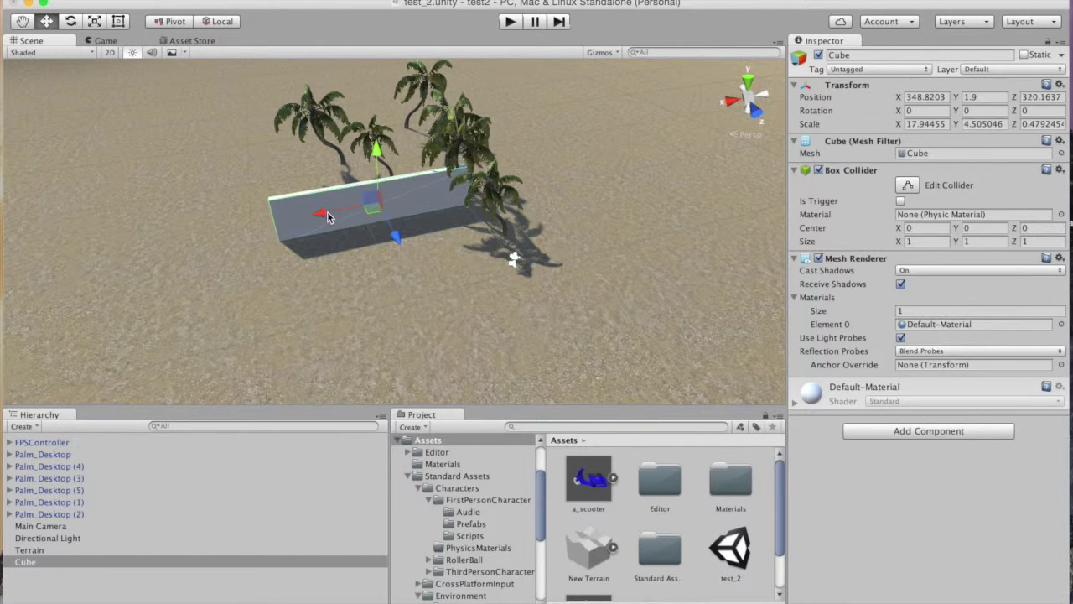
mouse_move(327, 216)
mouse_down()
mouse_move(300, 216)
mouse_move(317, 215)
mouse_up()
alt+drag(270, 248, 476, 170)
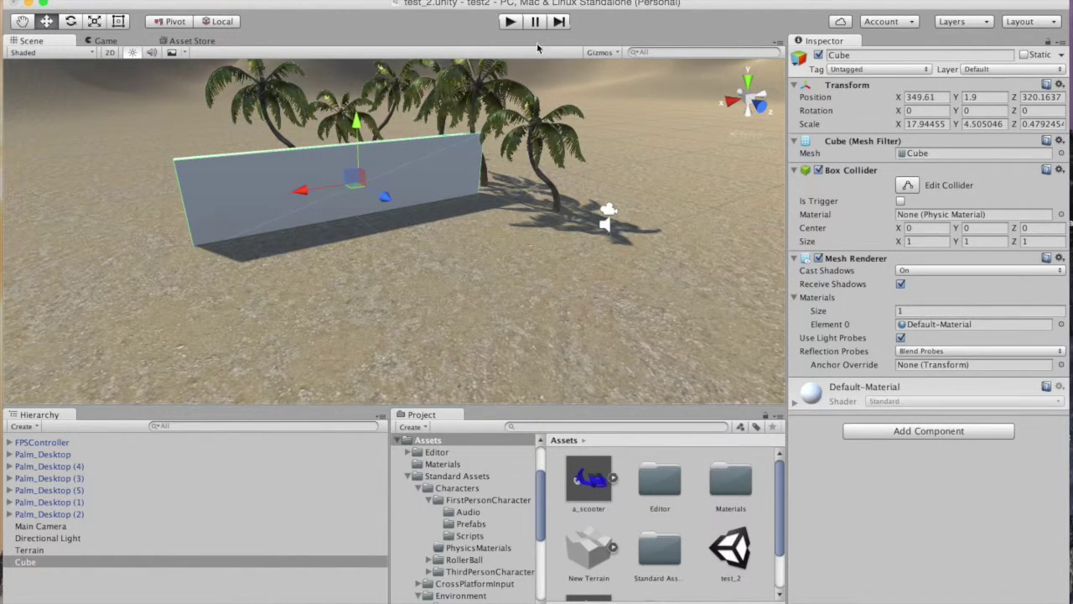
click(509, 22)
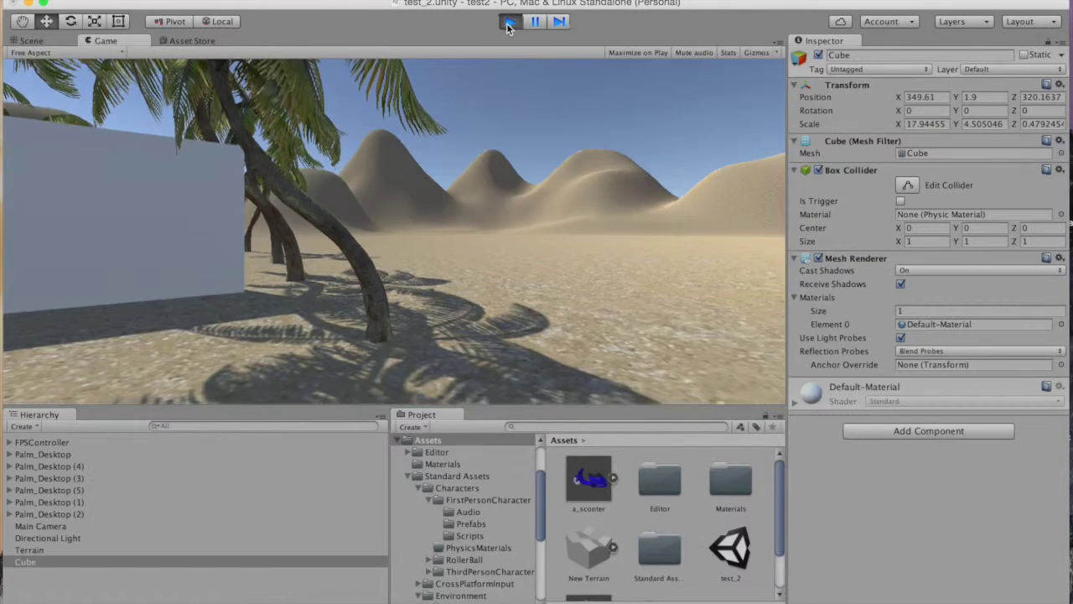
key(w)
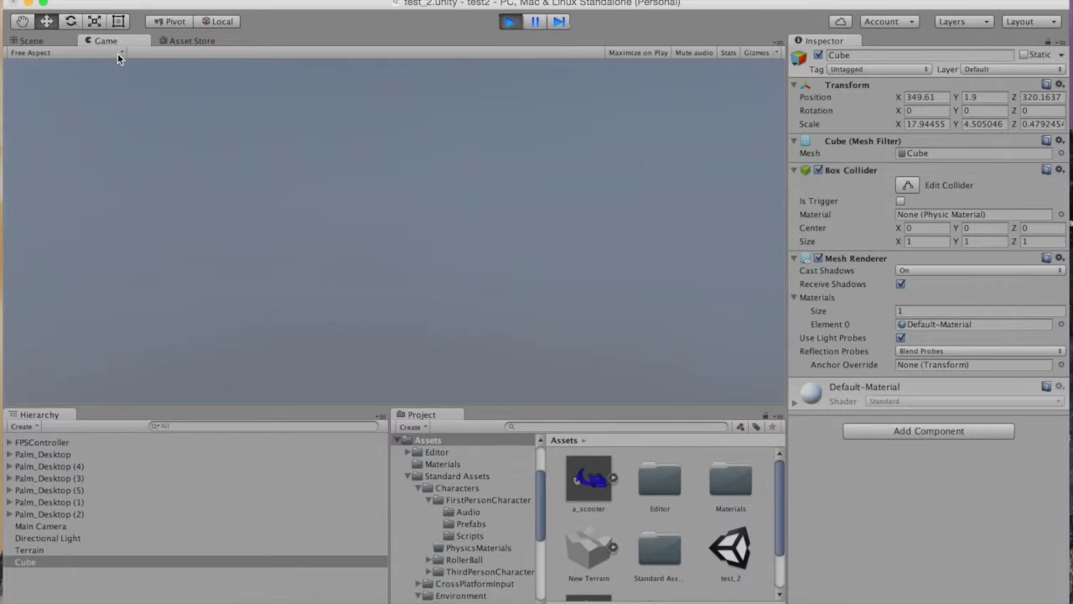
key(s)
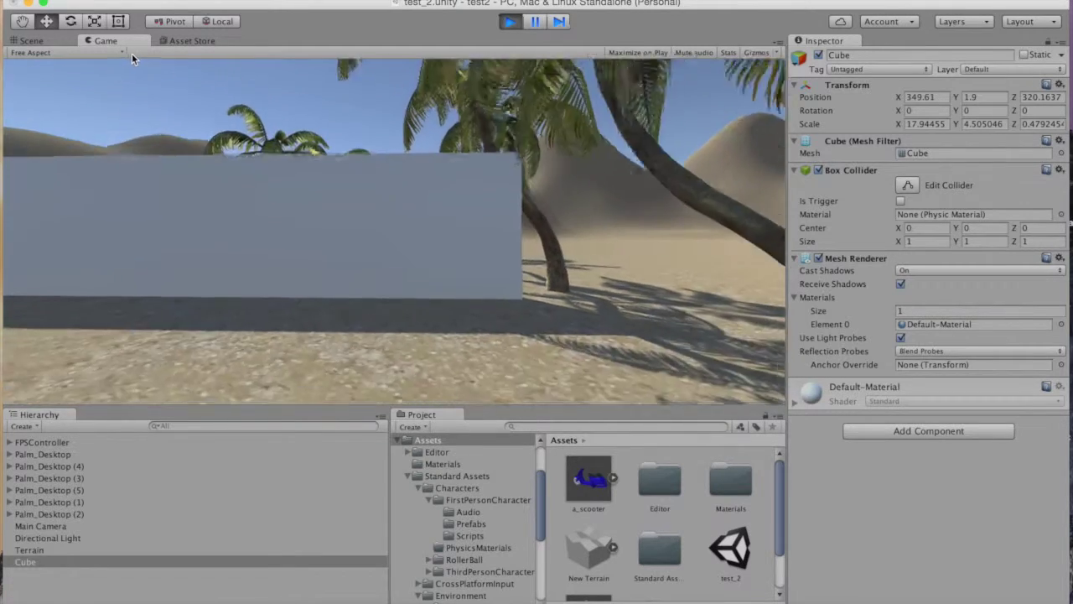
click(509, 21)
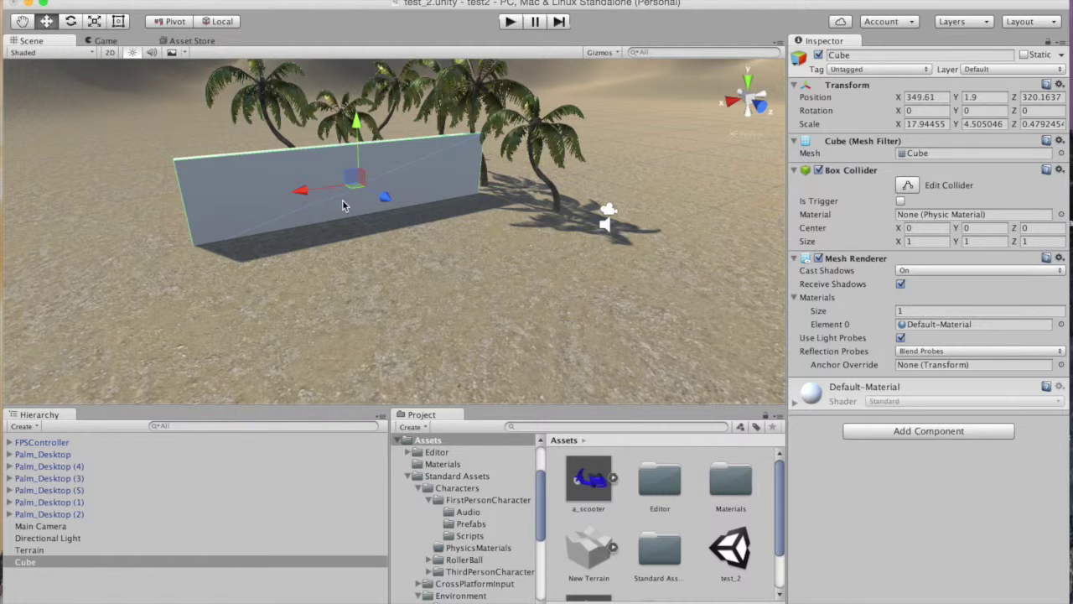
Disable the Cube's Mesh Renderer so the wall becomes invisible.
click(795, 403)
click(794, 403)
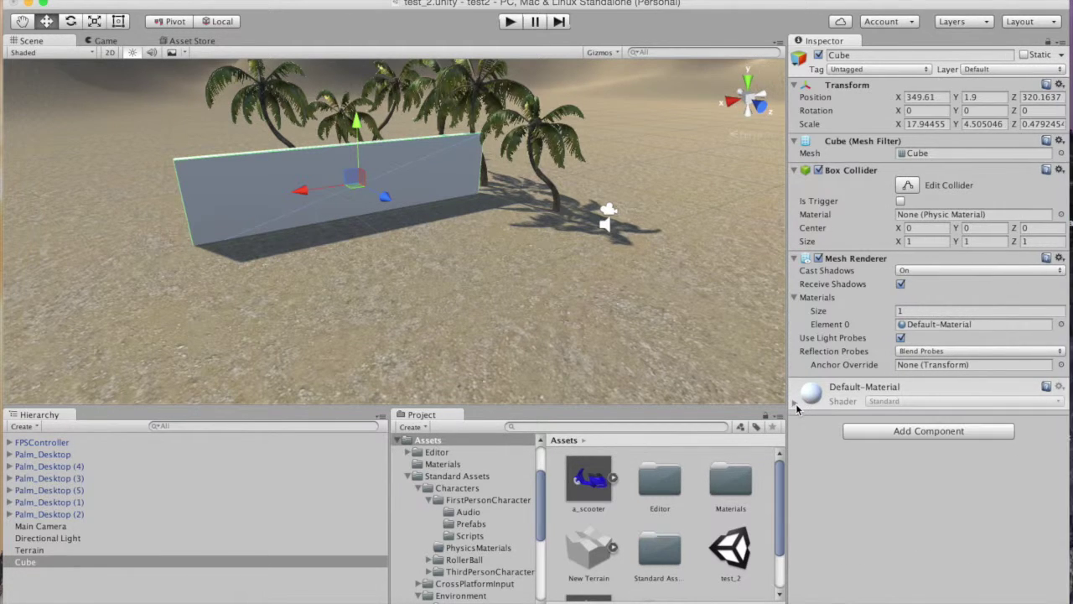
click(818, 258)
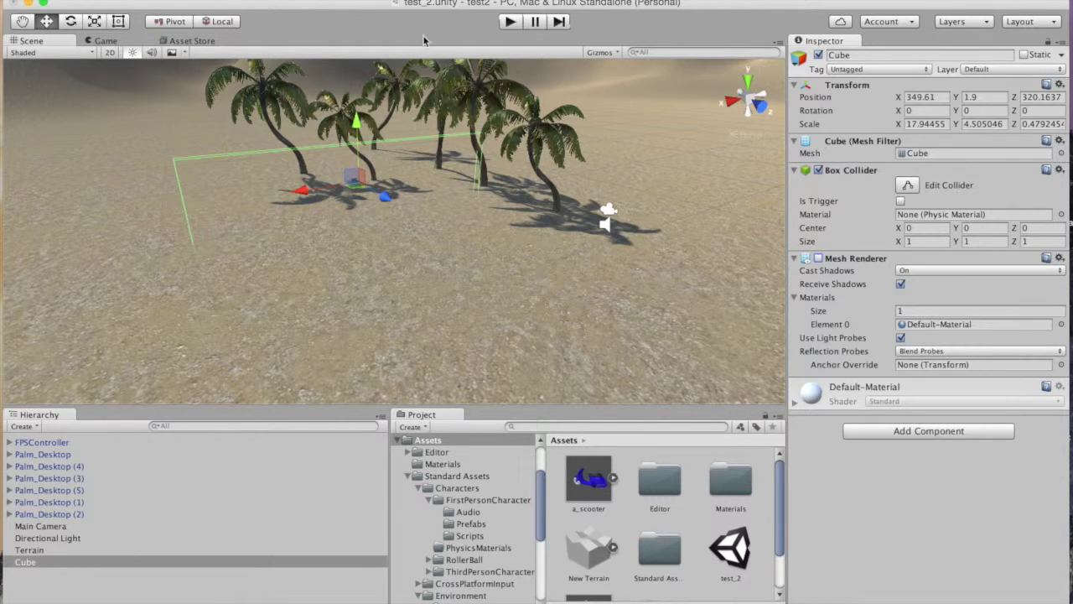
Play-test walking toward the palms and backing away, then stop play mode.
click(510, 21)
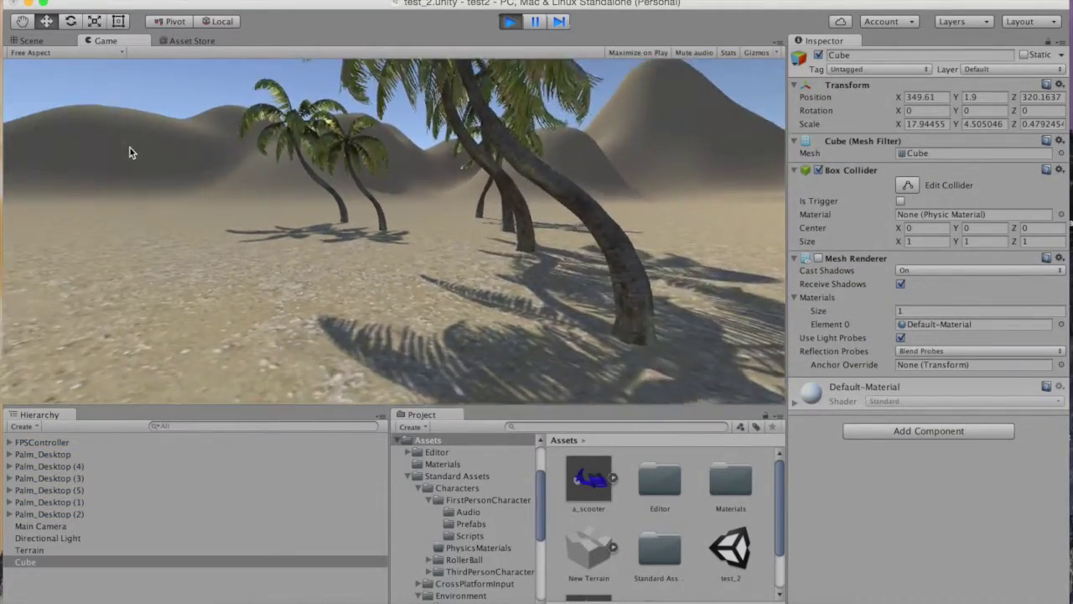
key(w)
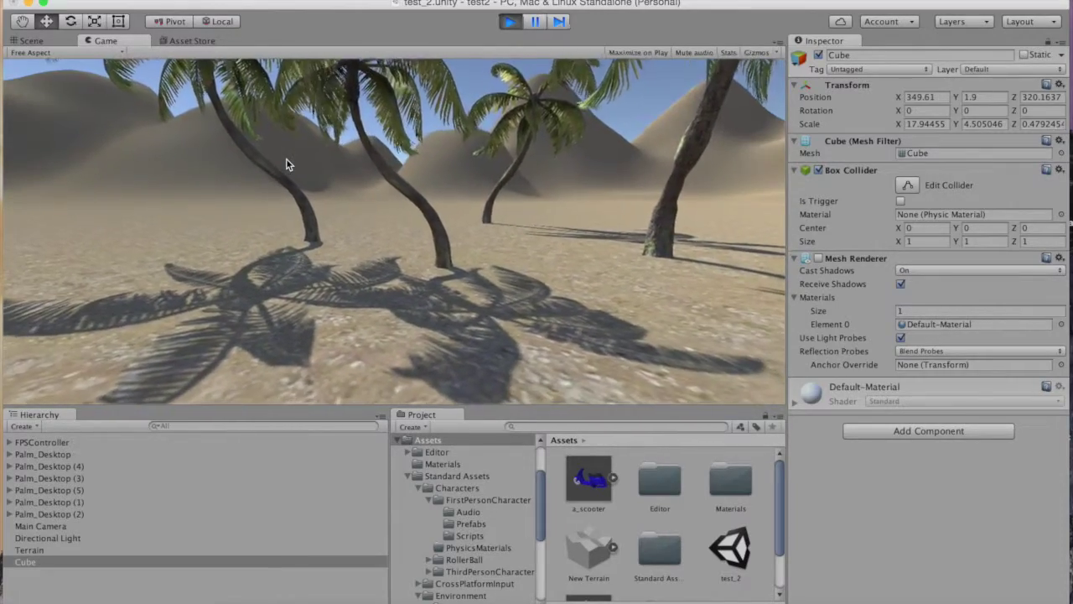
key(s)
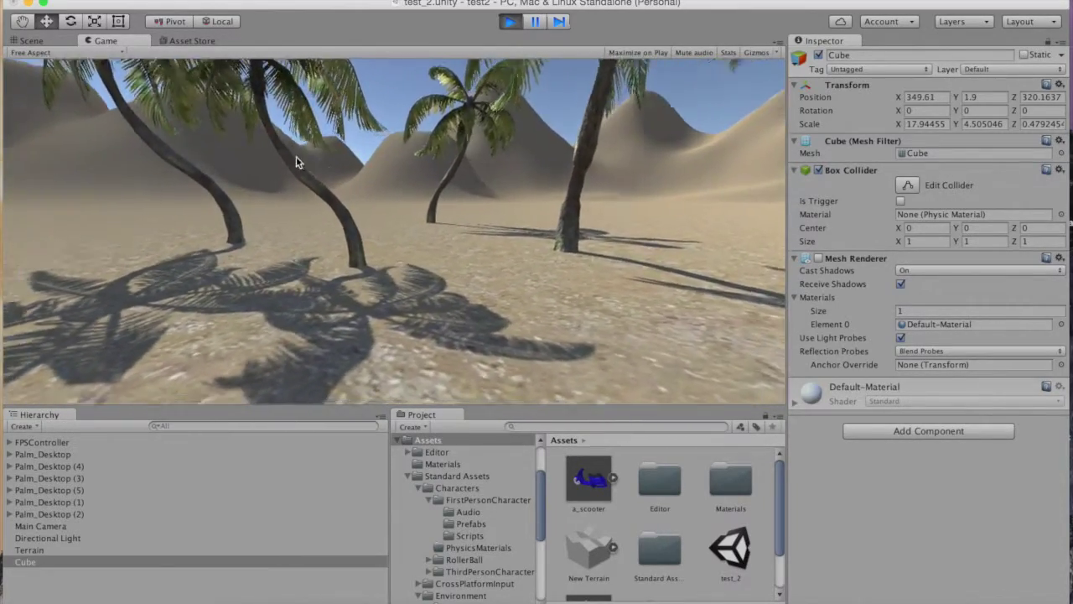
key(s)
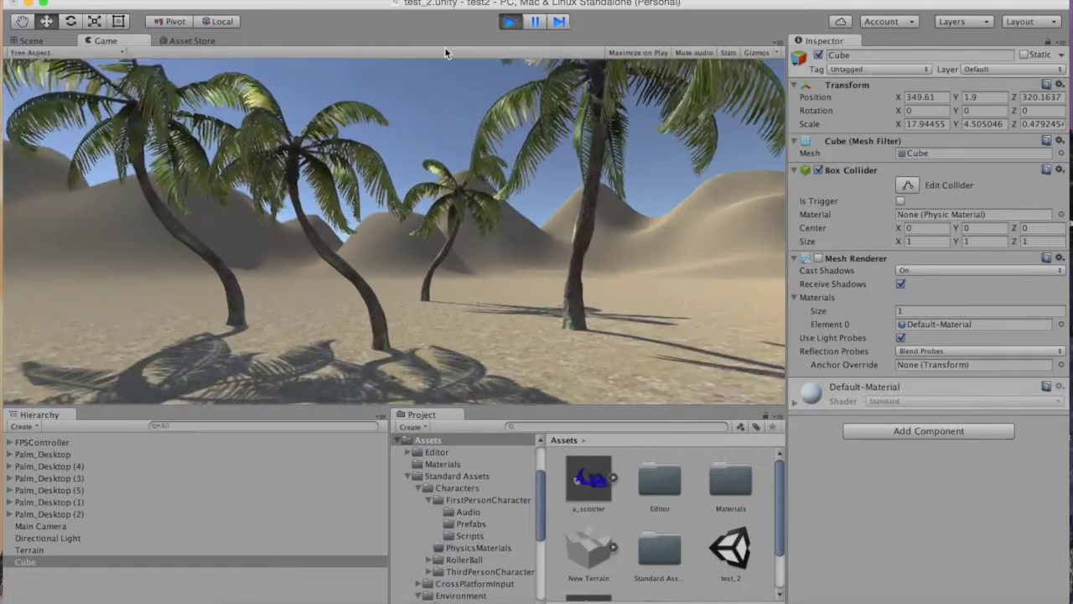
click(506, 25)
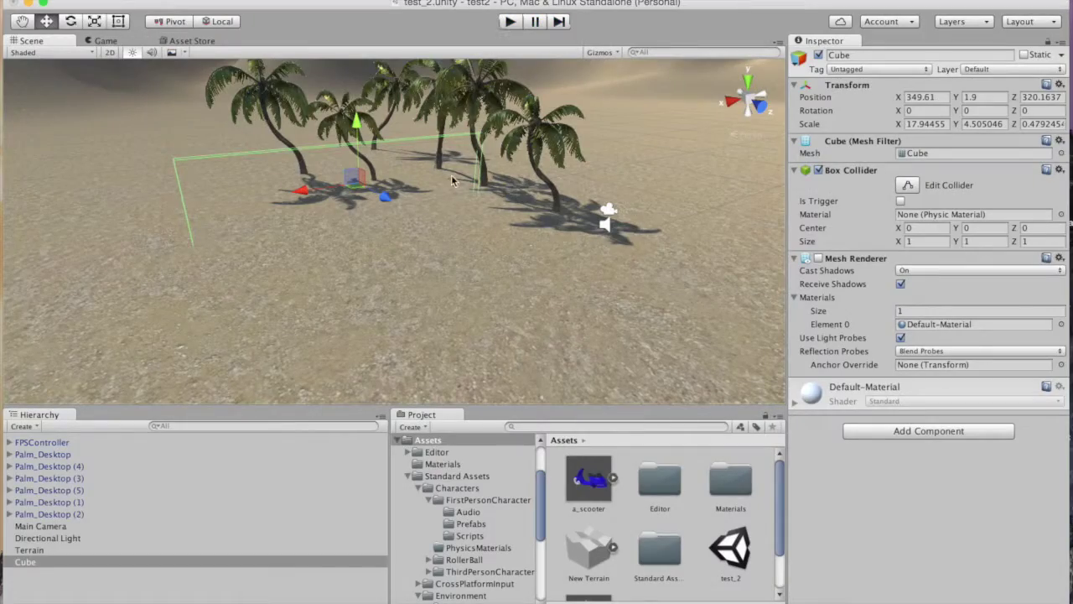
Duplicate the invisible wall twice, creating Cube (1) and Cube (2).
alt+drag(461, 323, 347, 289)
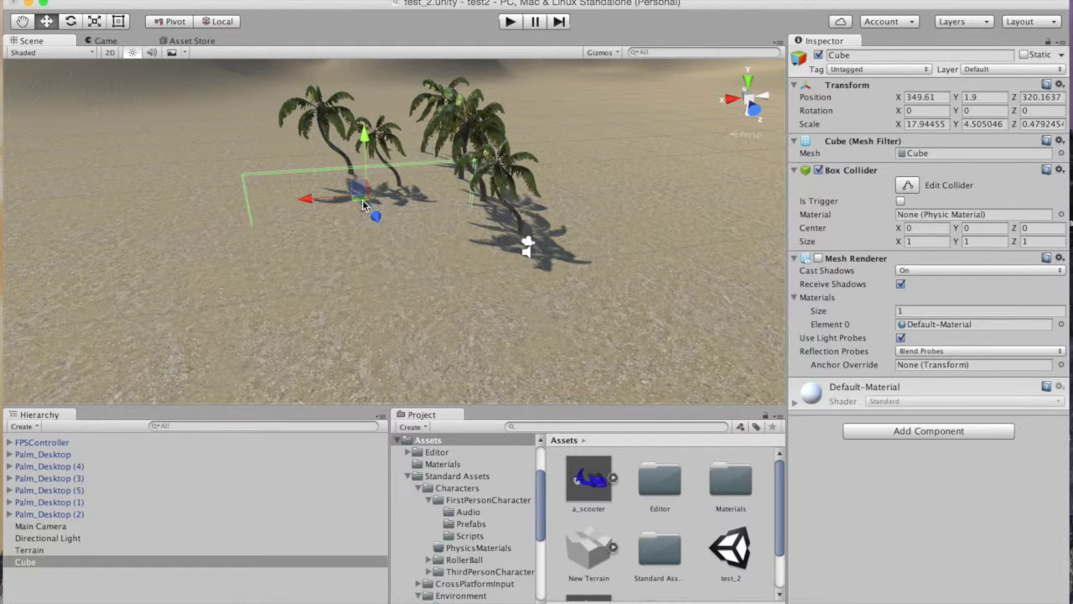
key(super+d)
mouse_move(310, 203)
mouse_down()
mouse_move(250, 204)
mouse_move(321, 199)
mouse_up()
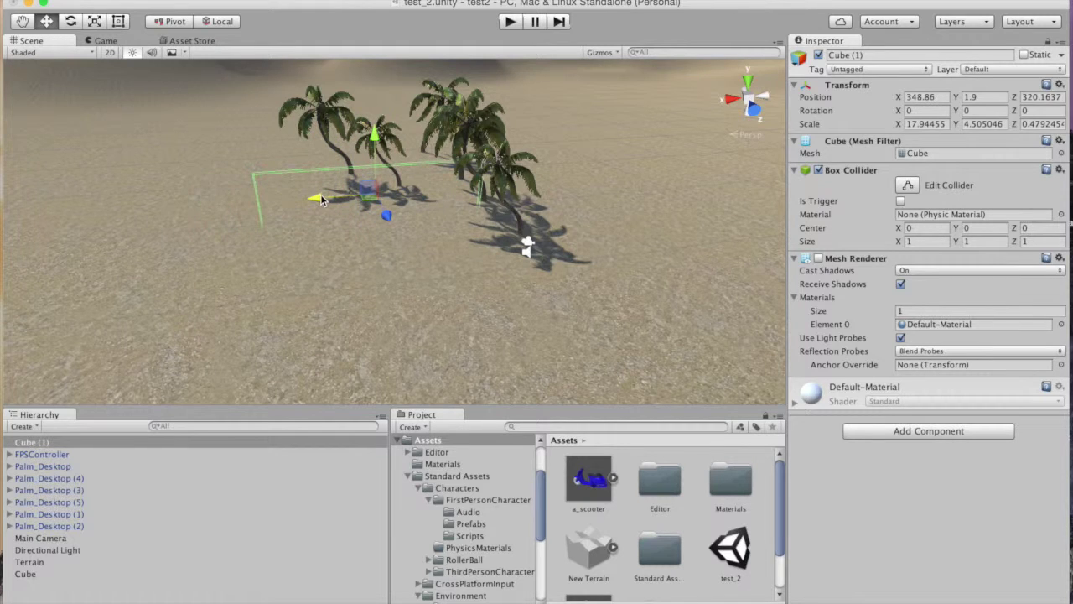
click(41, 575)
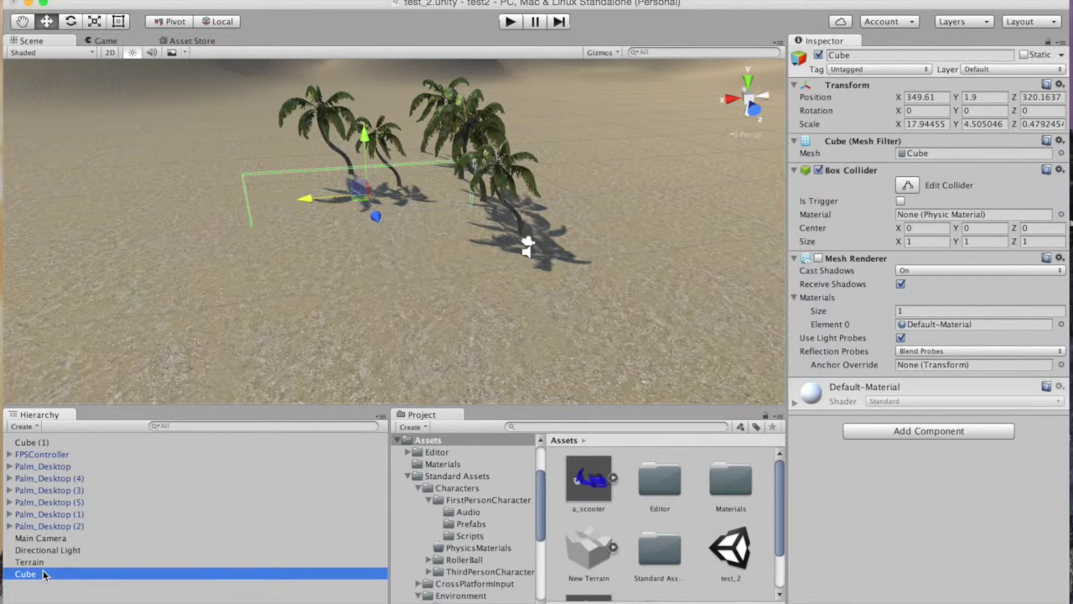
right_click(92, 576)
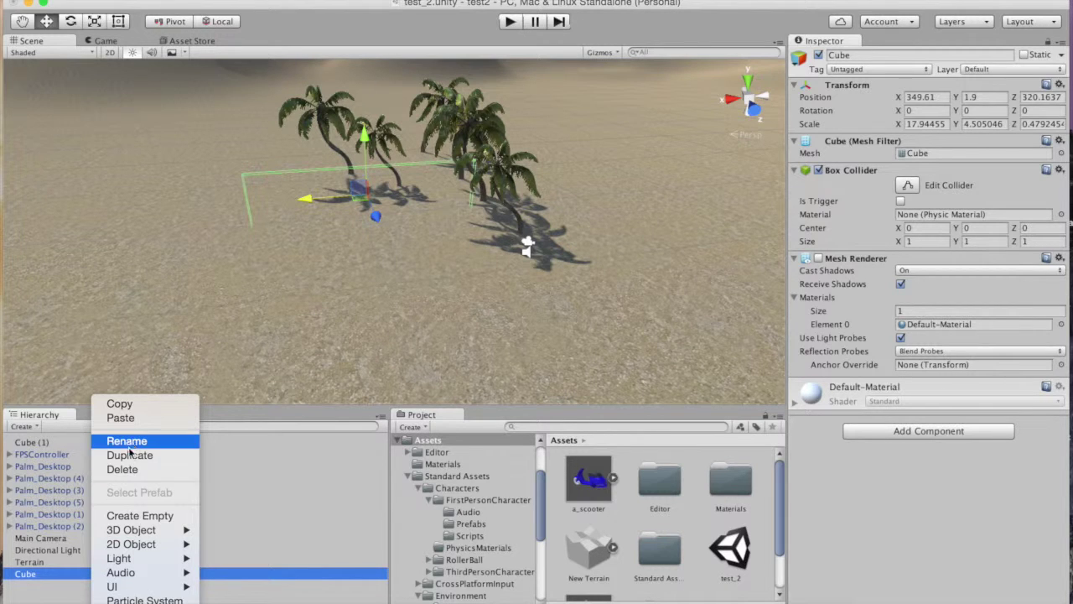
click(129, 455)
Slide Cube (2) along X over another gap and rotate it about -84° on Y.
drag(307, 201, 222, 235)
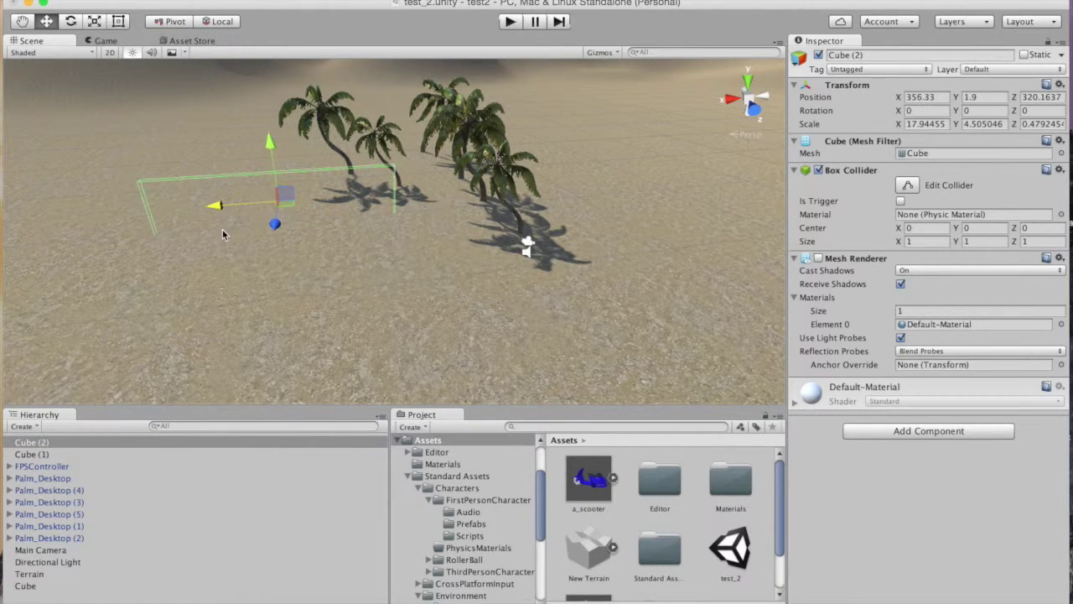
click(34, 453)
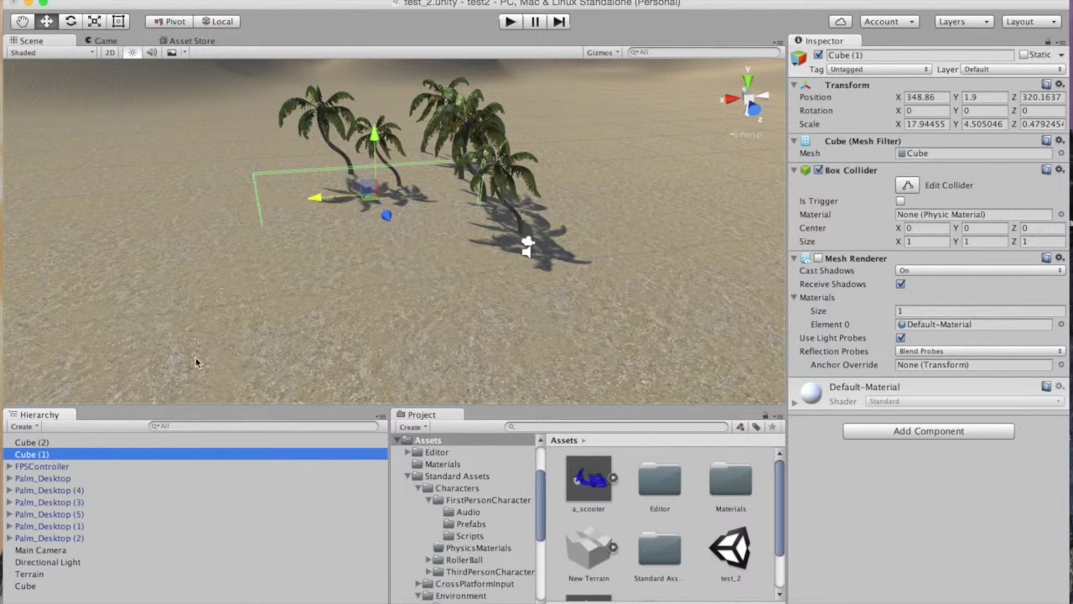
click(66, 441)
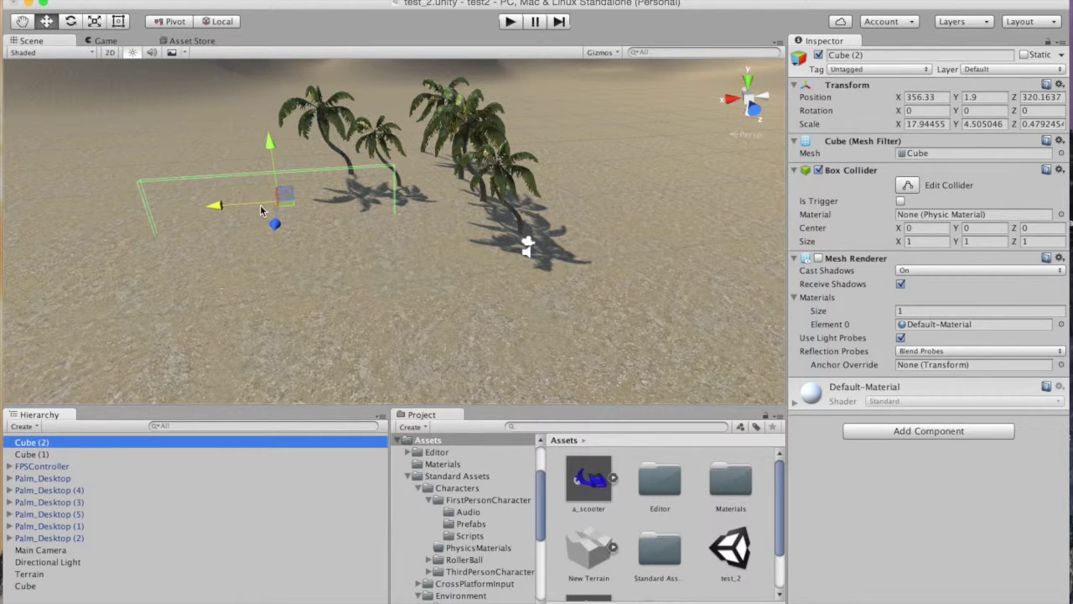
drag(221, 209, 114, 214)
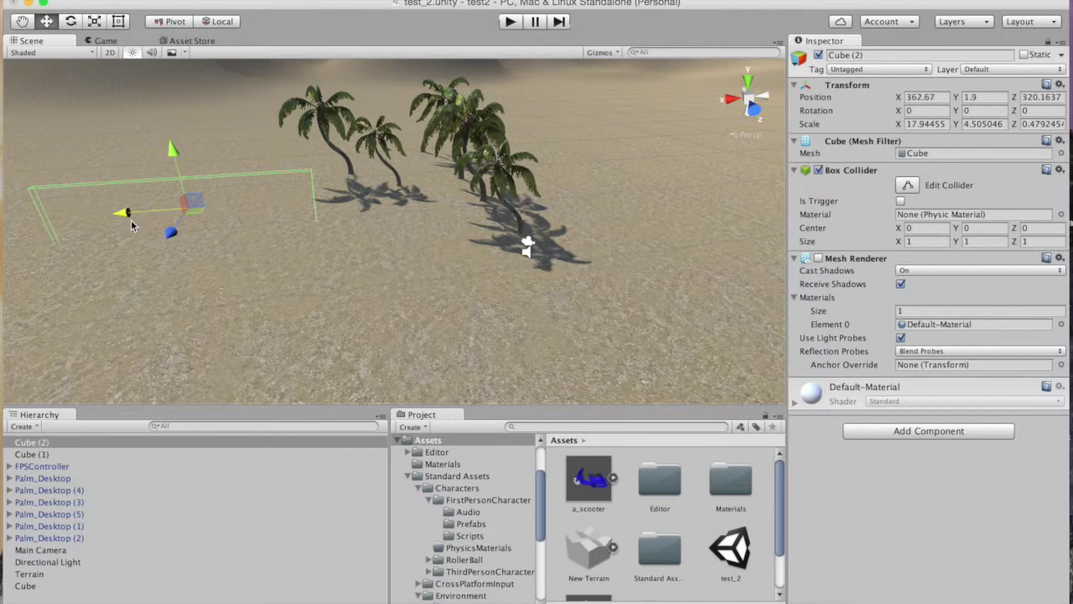
key(e)
drag(194, 231, 402, 147)
Check the turned wall by briefly showing its mesh, then start play mode.
alt+drag(248, 277, 346, 235)
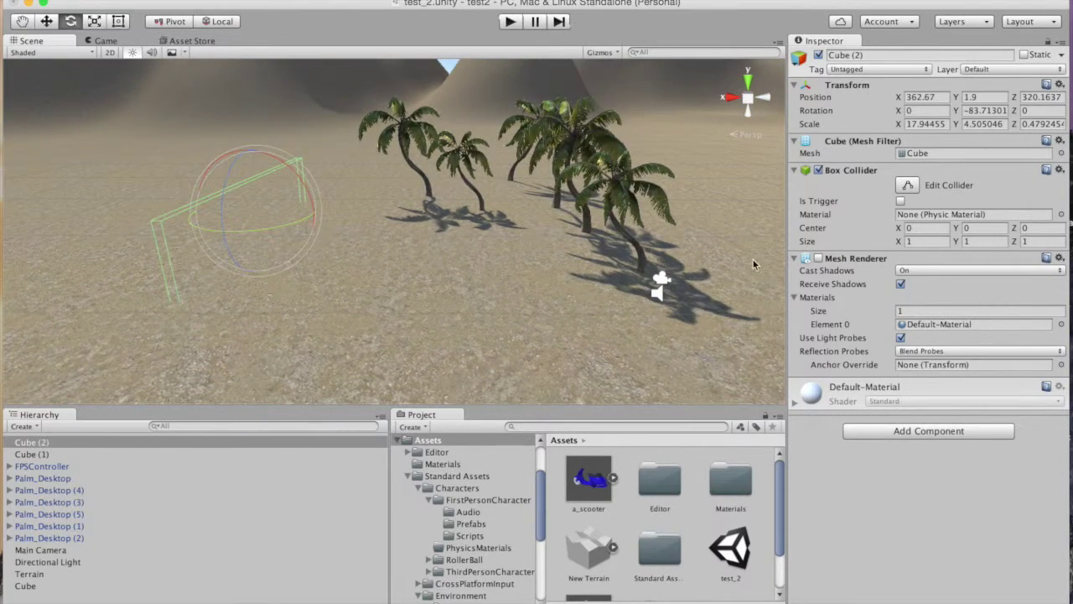
click(819, 258)
click(819, 258)
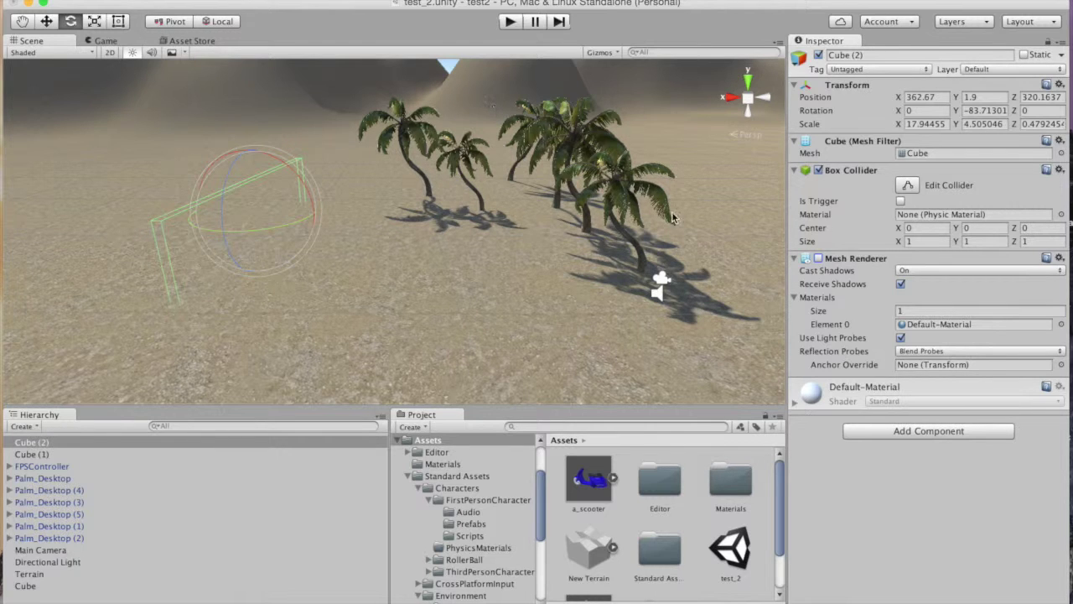
click(368, 187)
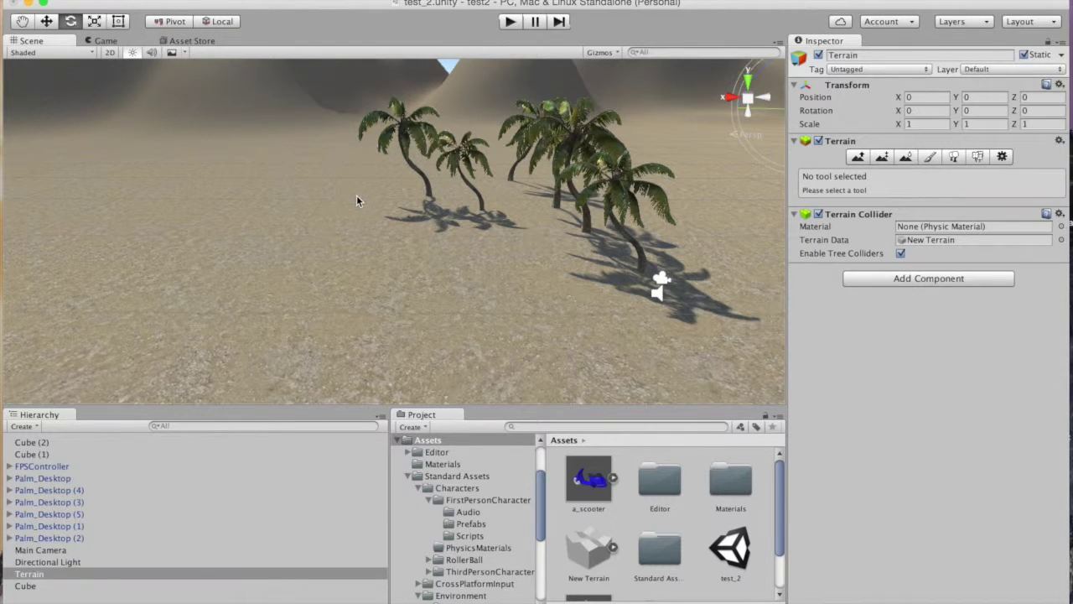
alt+drag(370, 208, 409, 230)
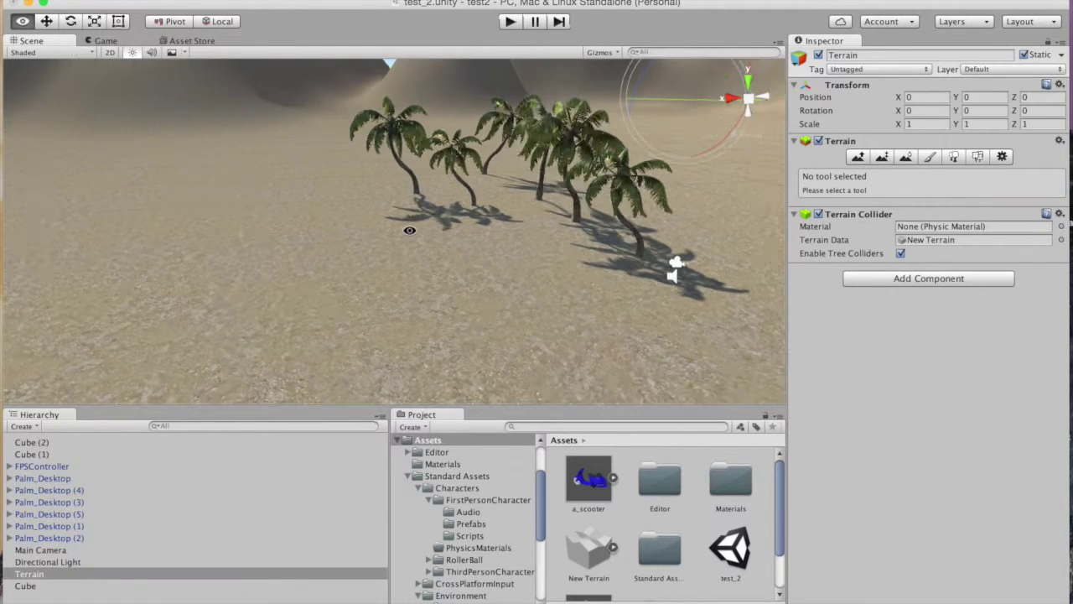
click(52, 589)
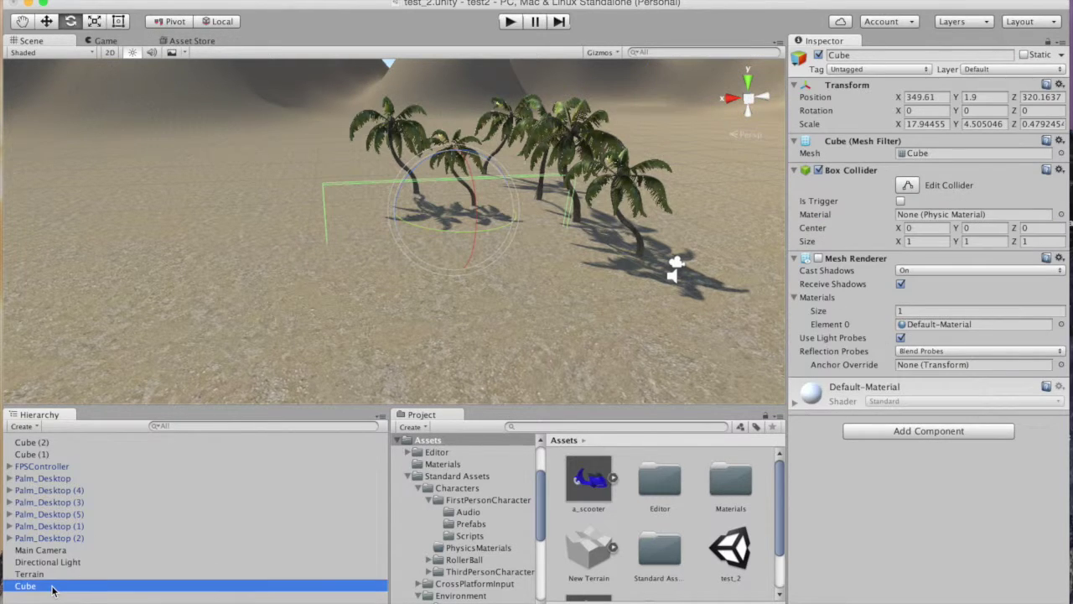
click(48, 443)
click(48, 454)
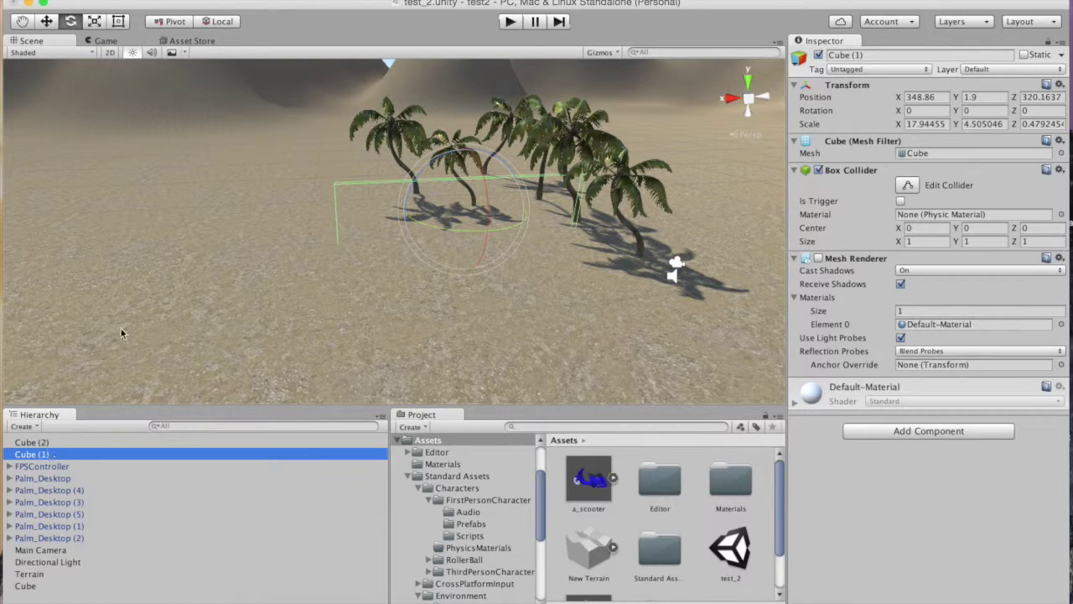
click(509, 23)
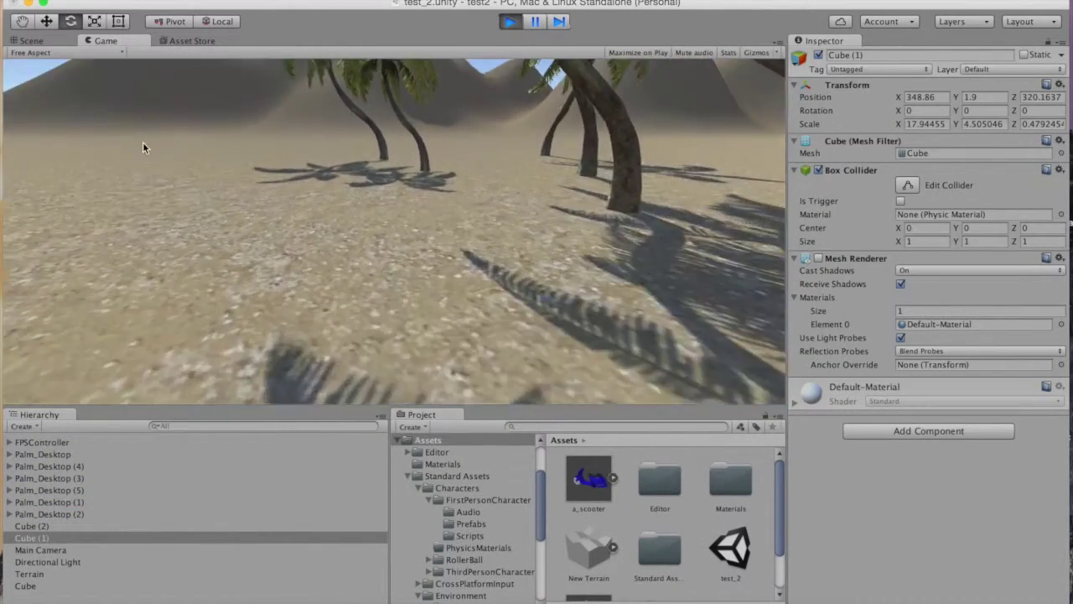
Walk the player forward toward the palms, then stop play mode.
key(w)
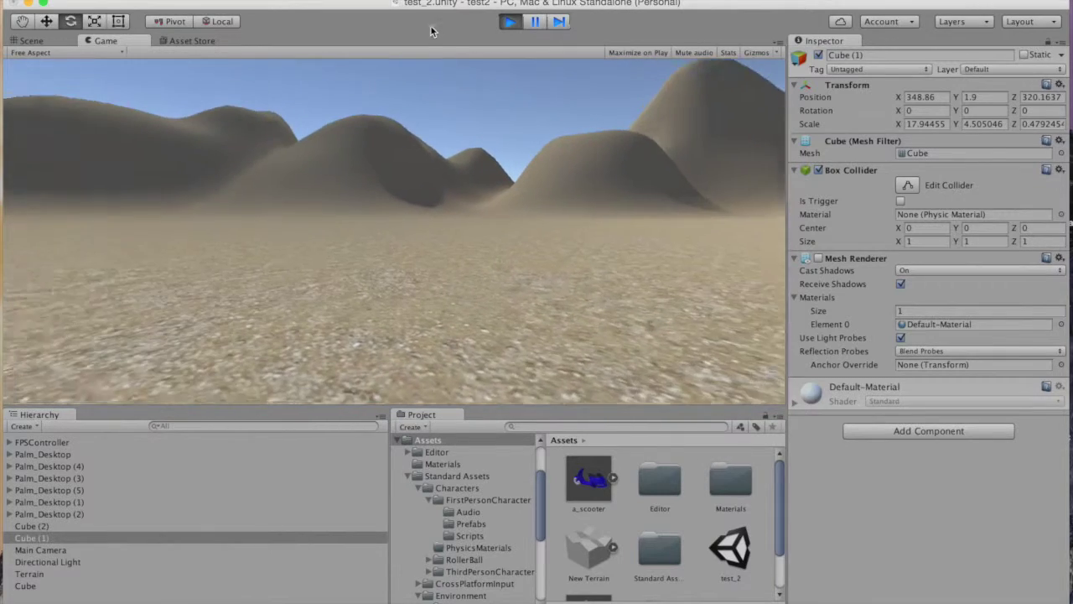
click(508, 23)
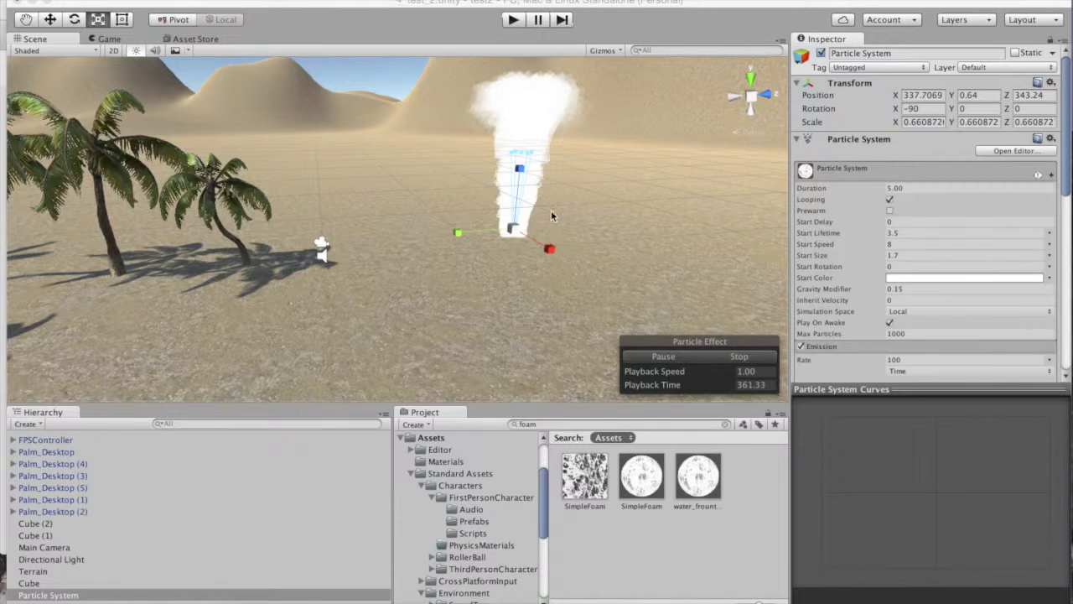
Select the foam Particle System, orbit and zoom around it, and open its Hierarchy context menu.
click(537, 186)
click(526, 231)
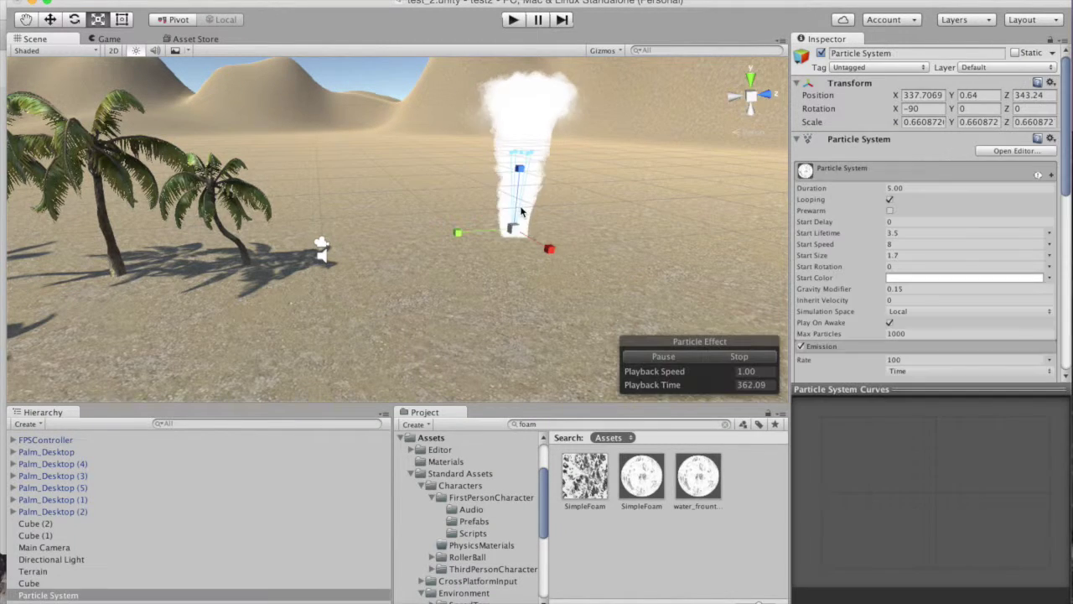
mouse_move(514, 228)
alt+mouse_down()
mouse_move(529, 240)
mouse_move(532, 223)
alt+mouse_up()
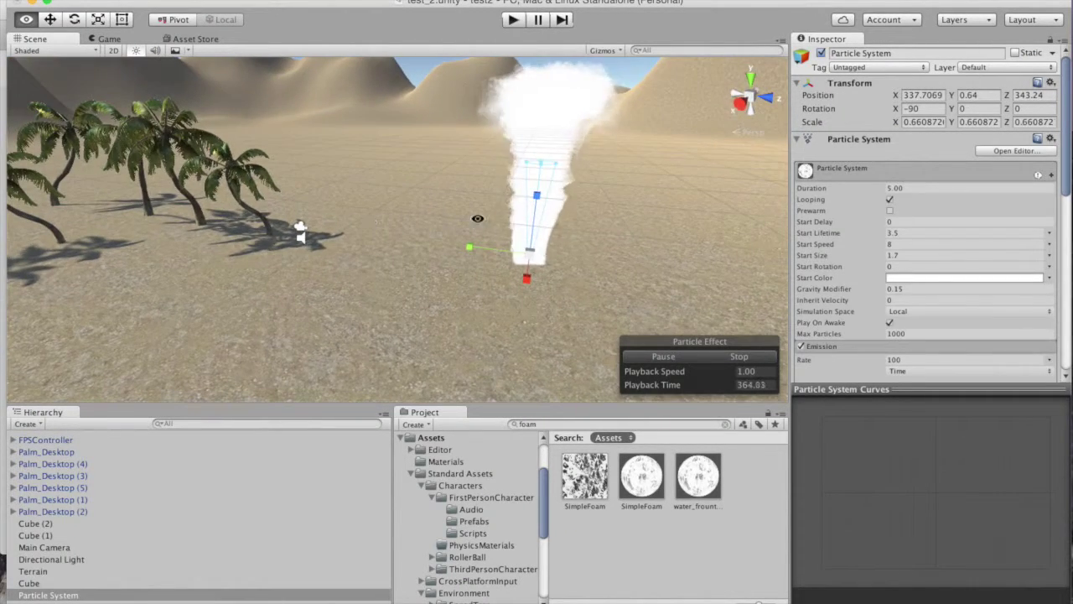
alt+right_drag(531, 223, 490, 195)
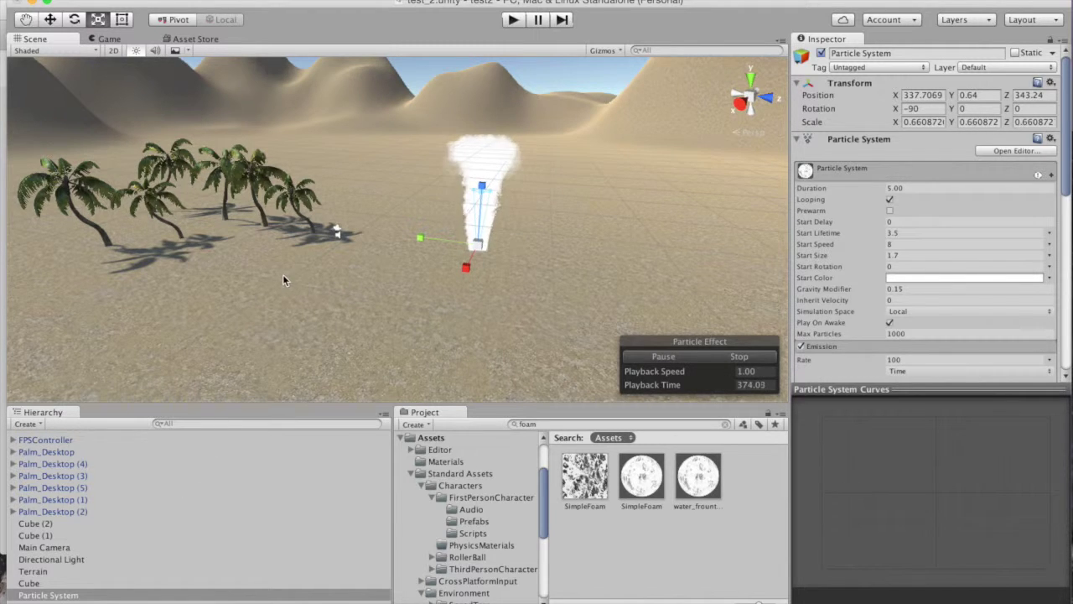
alt+drag(256, 273, 336, 276)
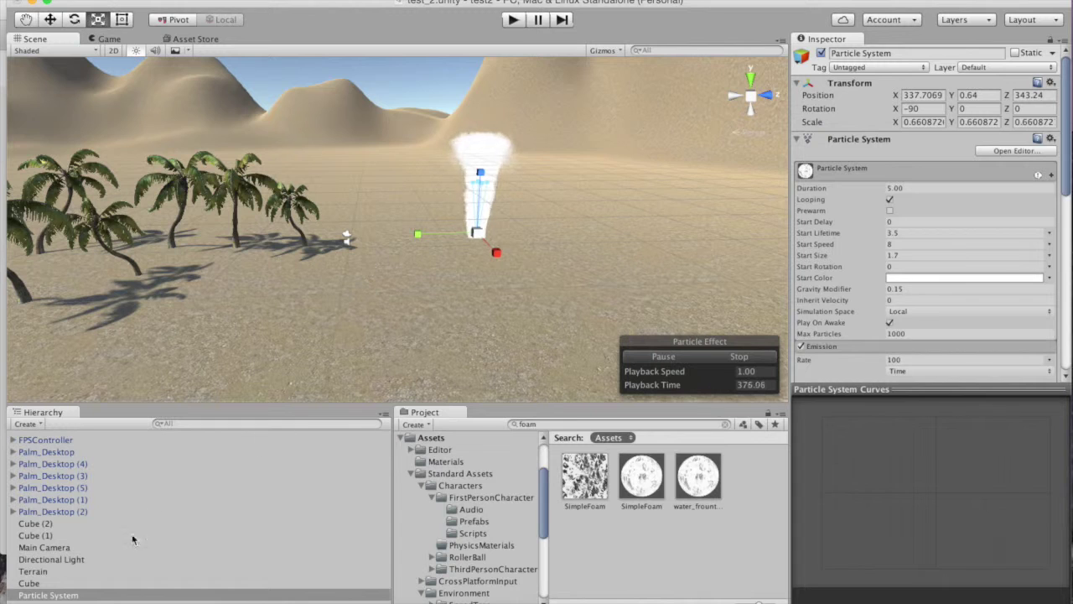
right_click(73, 593)
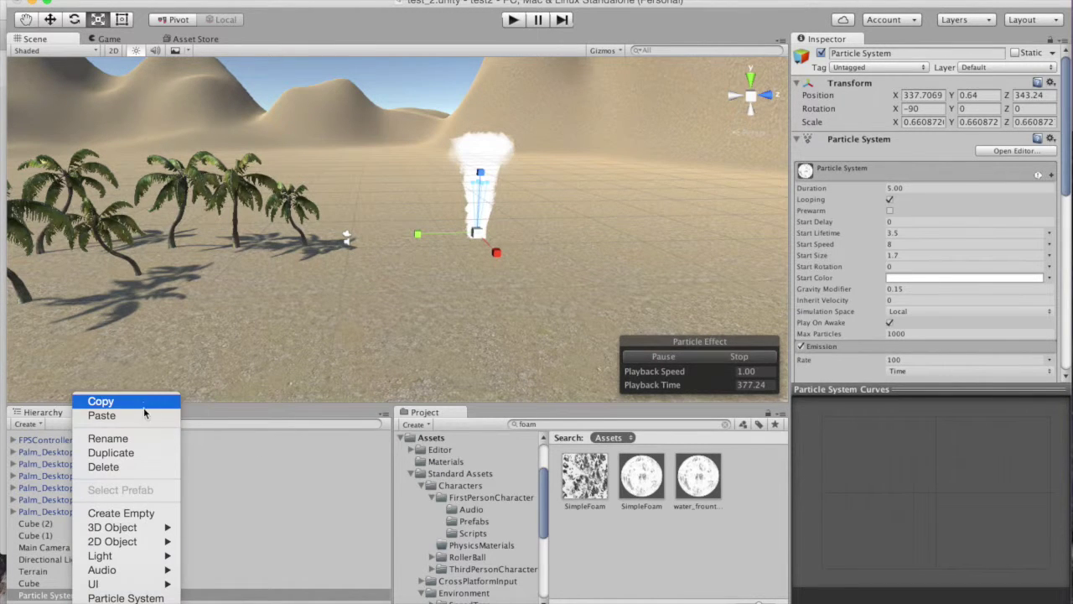
Delete the old fountain and create a new default Particle System.
click(134, 467)
click(209, 0)
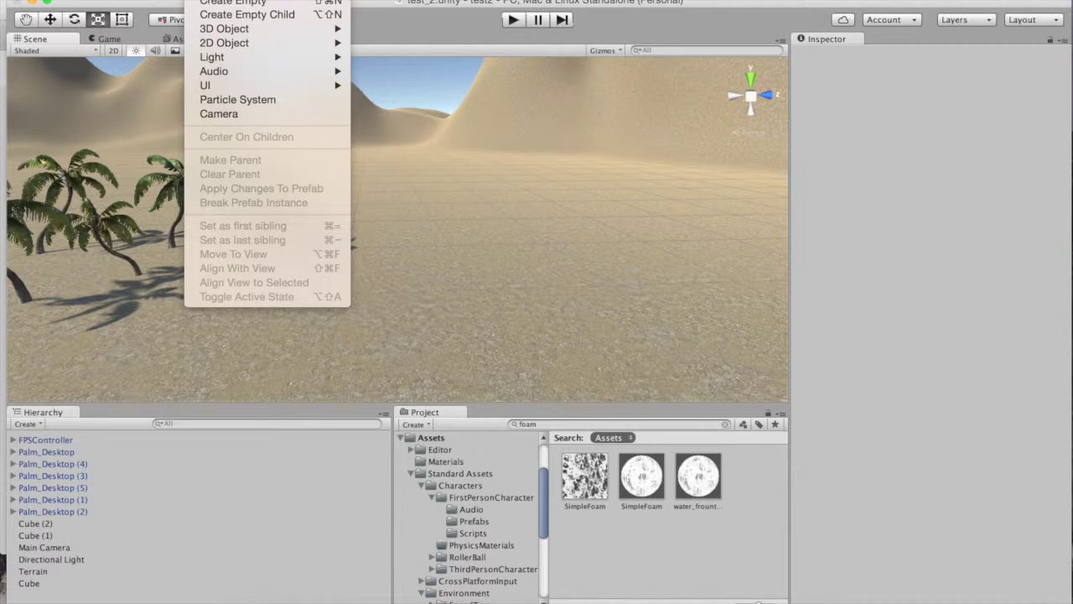
click(248, 101)
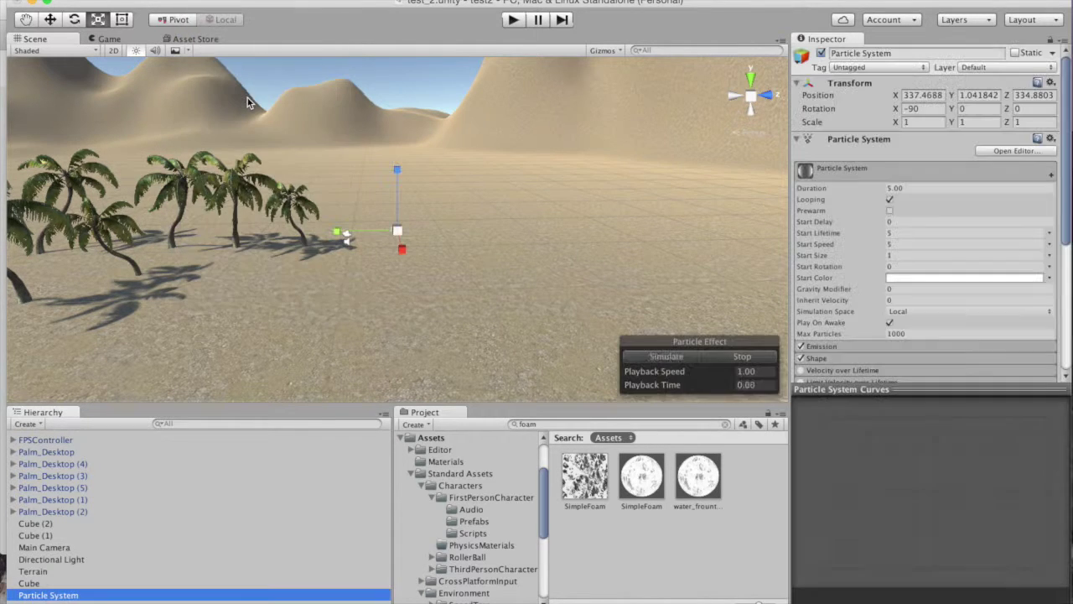
Move the new emitter forward along Z and down onto the ground near the palms.
key(w)
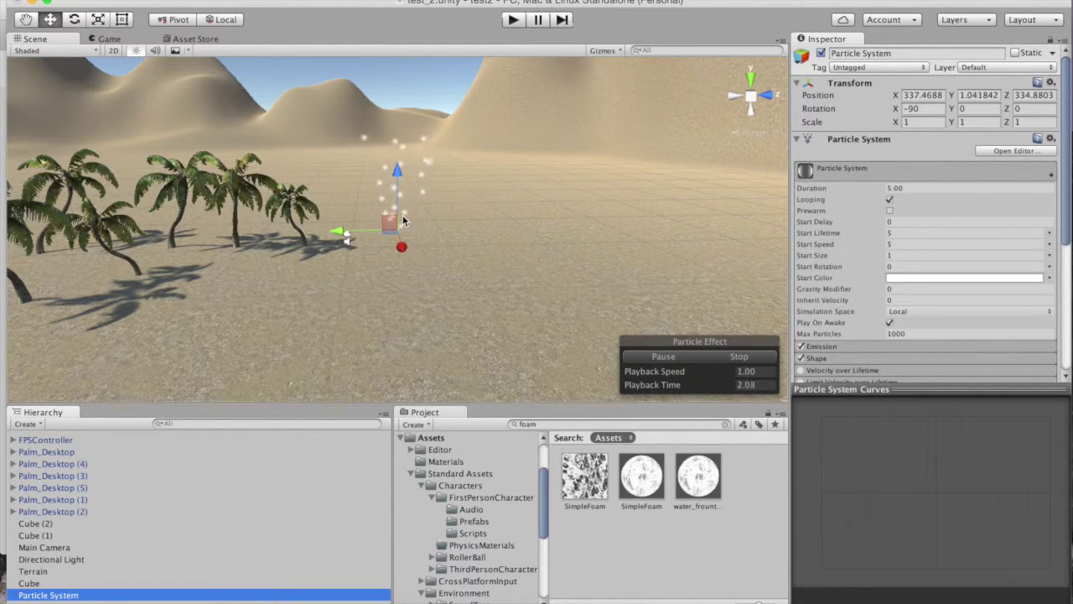
drag(399, 201, 490, 144)
alt+drag(373, 263, 497, 174)
drag(575, 146, 355, 240)
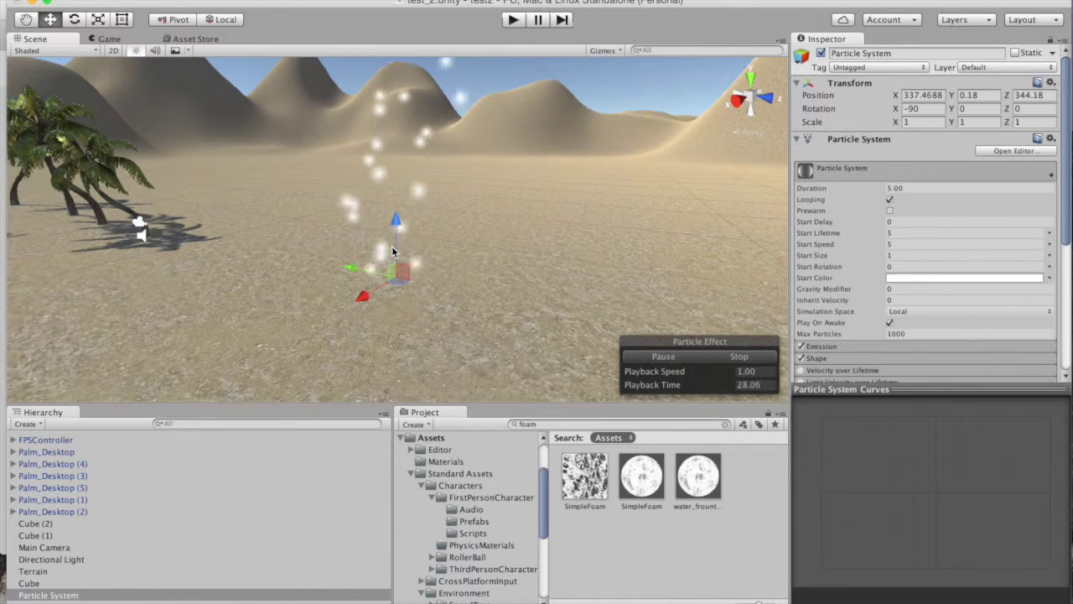
key(alt)
alt+drag(381, 278, 511, 270)
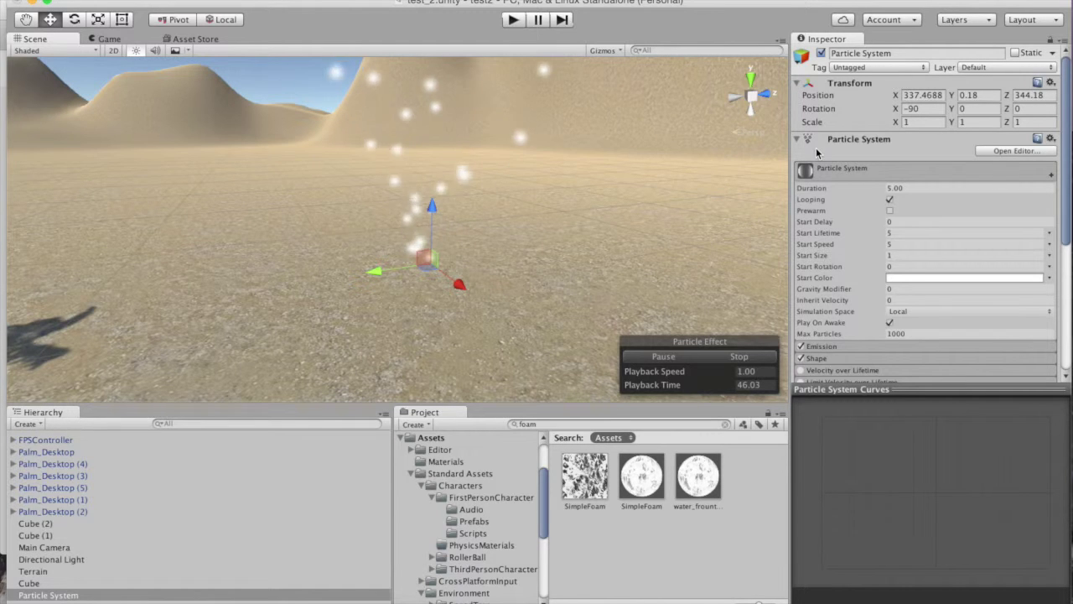
click(821, 53)
click(820, 53)
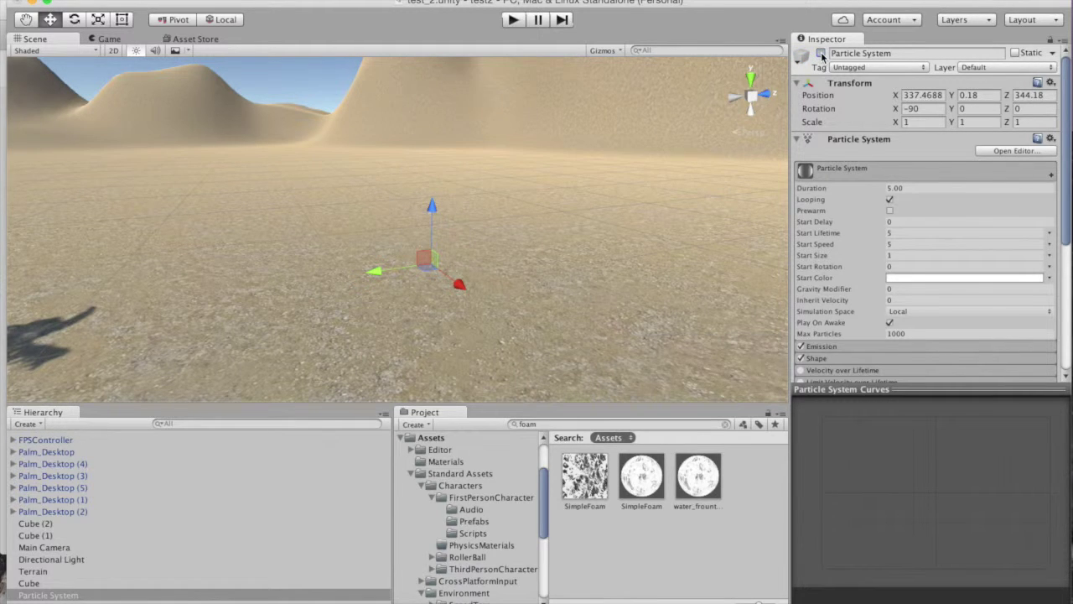
click(450, 256)
click(428, 261)
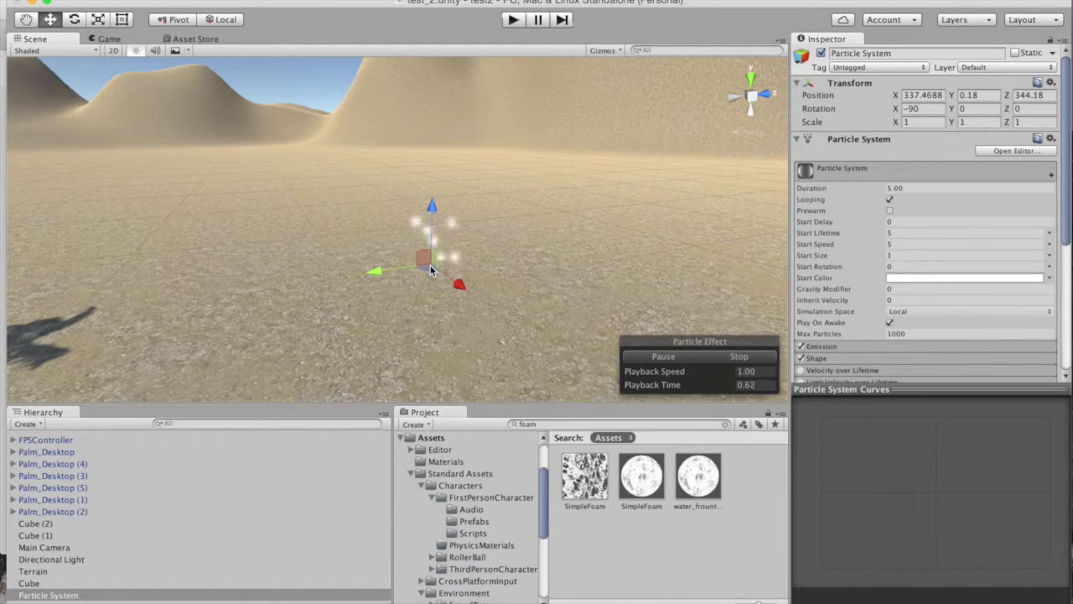
click(545, 245)
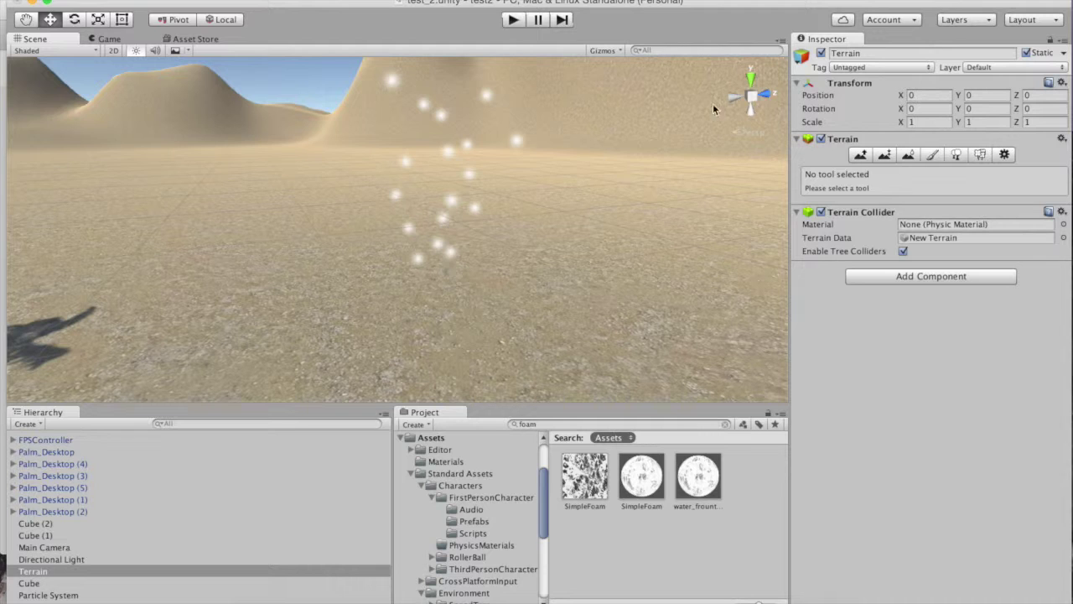
click(42, 594)
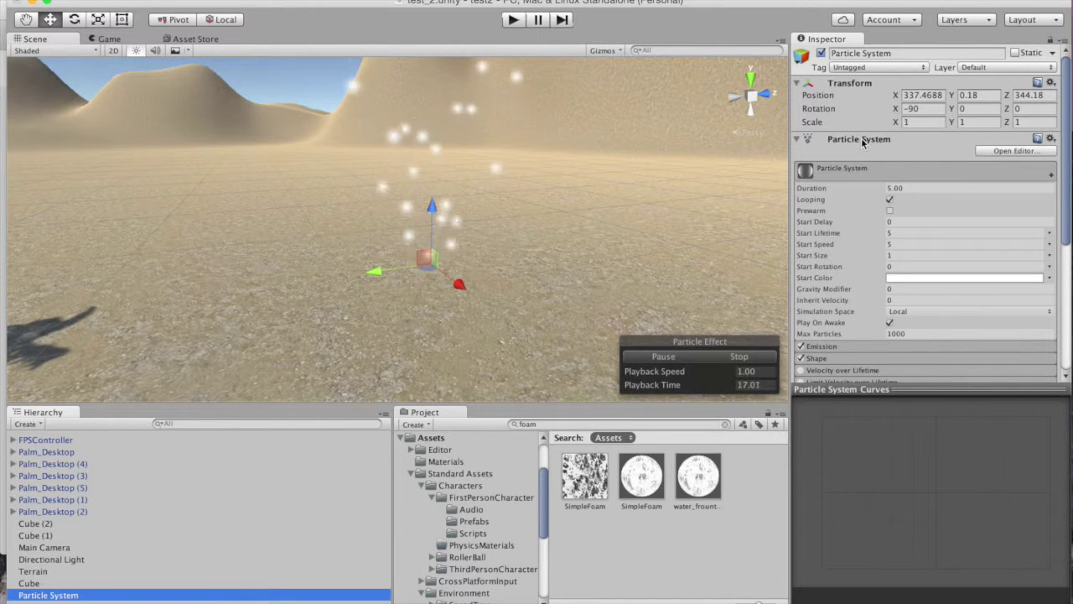
click(909, 233)
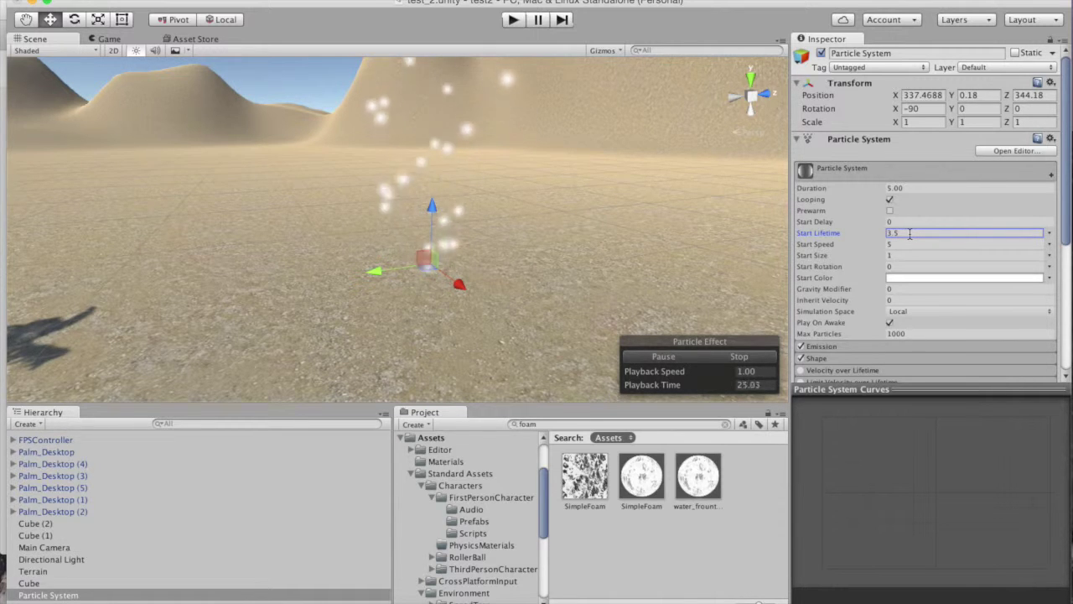
Set Start Lifetime 3.5, Start Speed 8, Start Size 1.7 and Gravity Modifier 0.15.
click(912, 244)
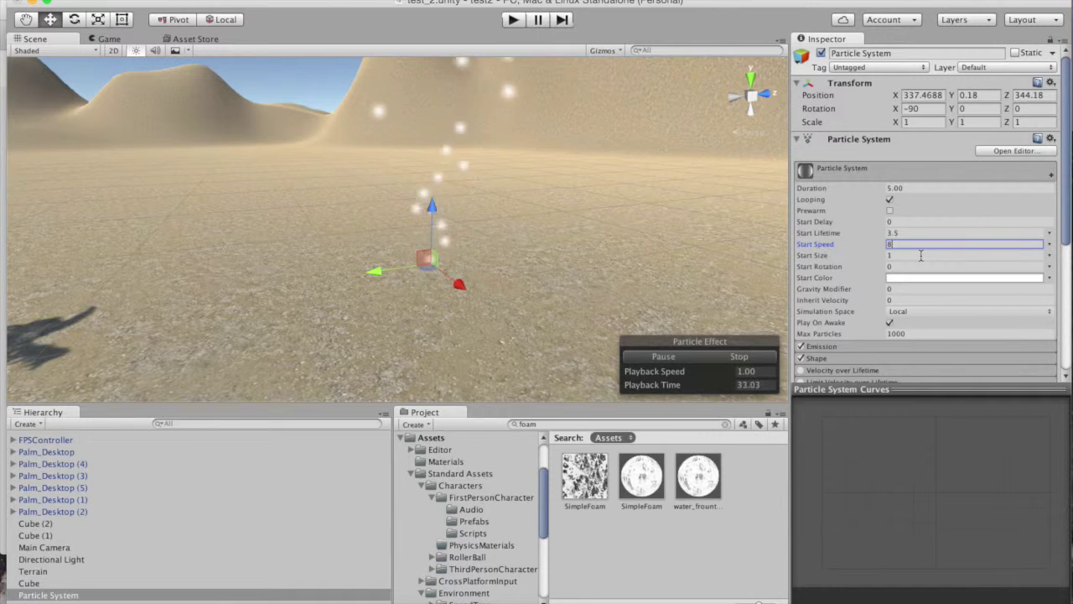
click(921, 255)
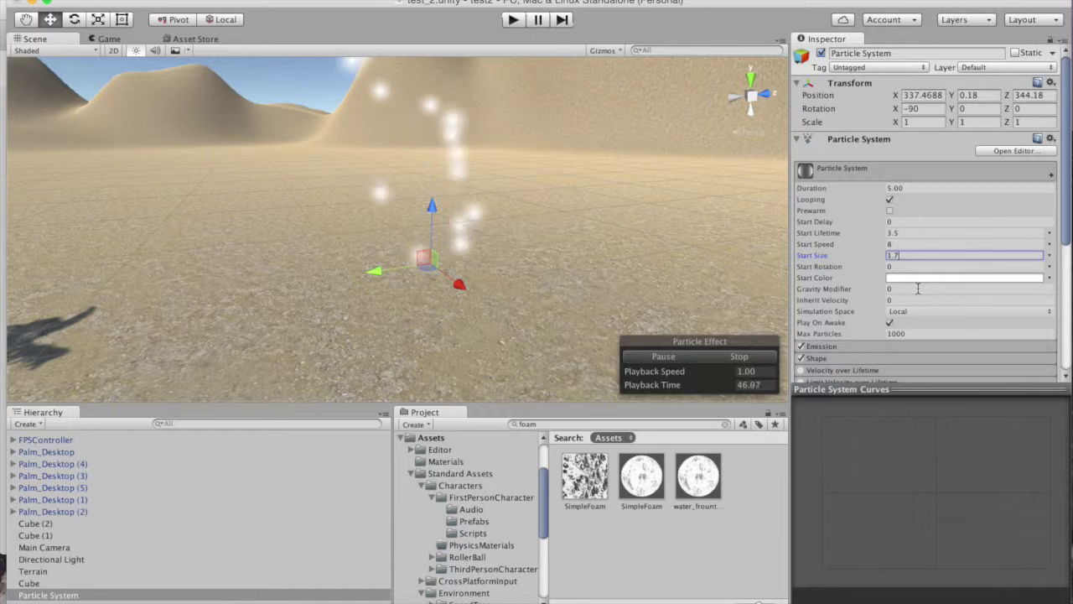
click(918, 288)
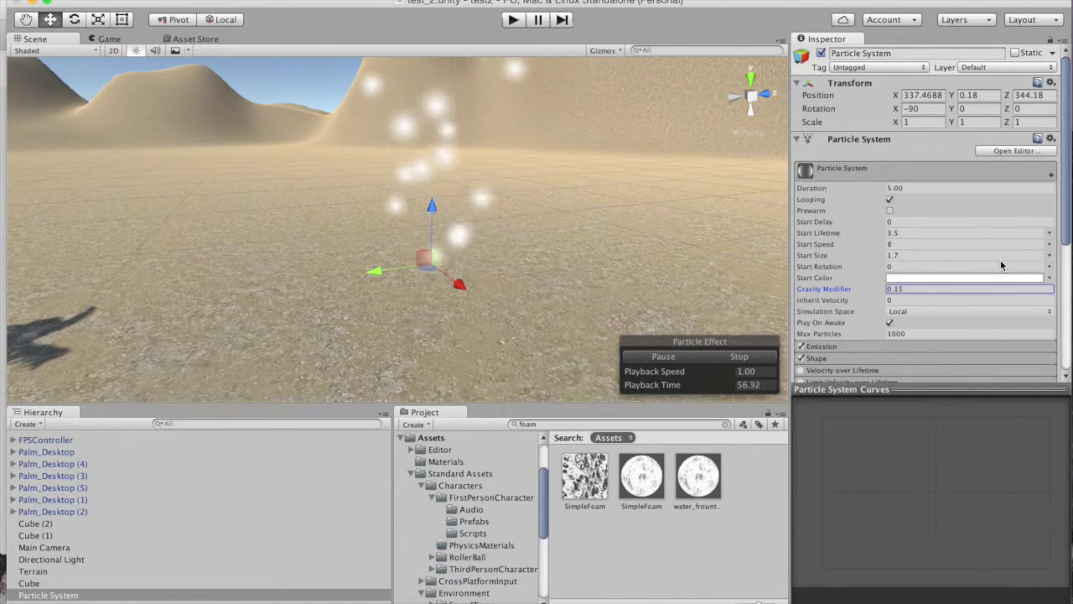
scroll(1000, 261, down, 1)
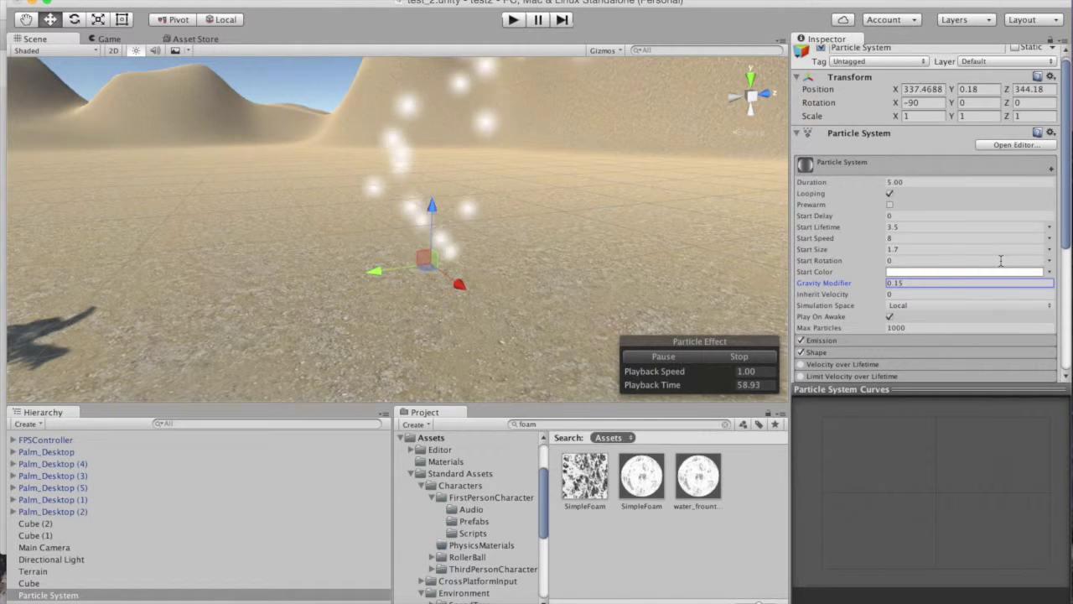
Expand the Emission module and set the Rate to 100.
scroll(1000, 260, down, 3)
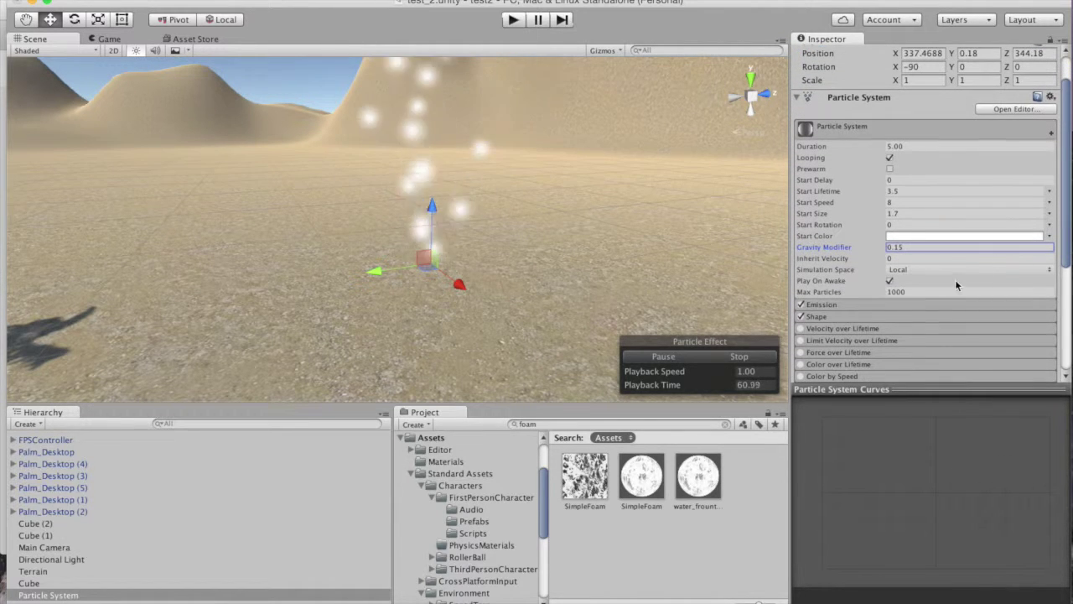
scroll(949, 273, down, 8)
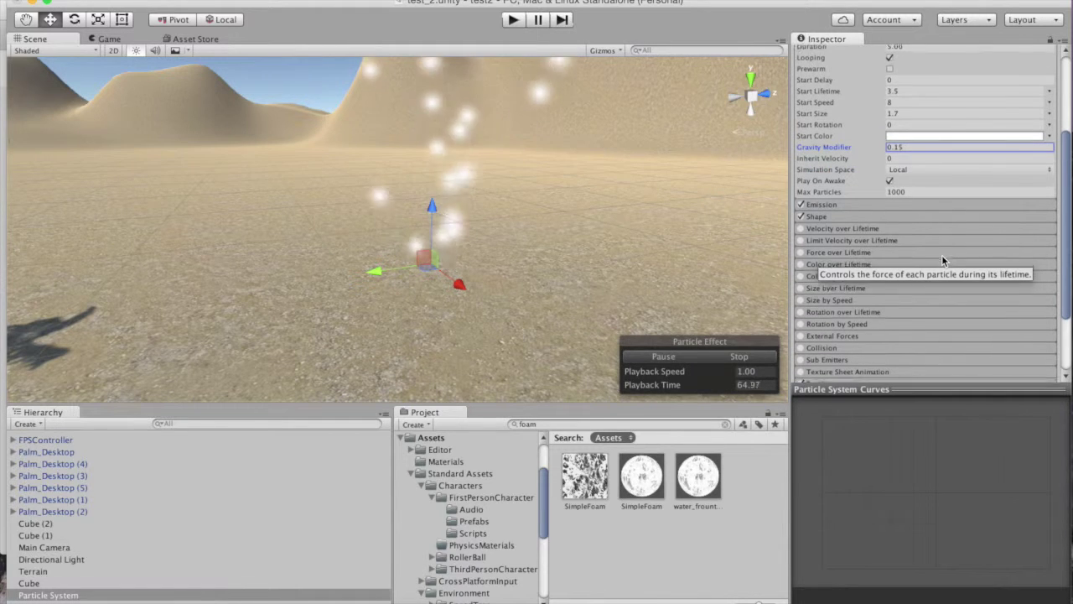
scroll(941, 255, down, 1)
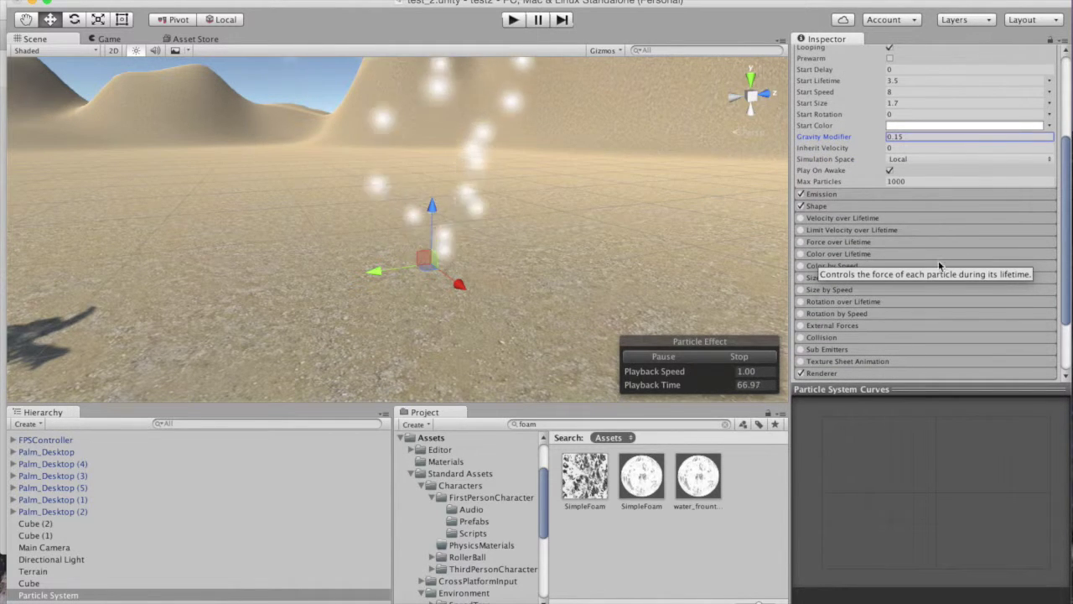
click(873, 192)
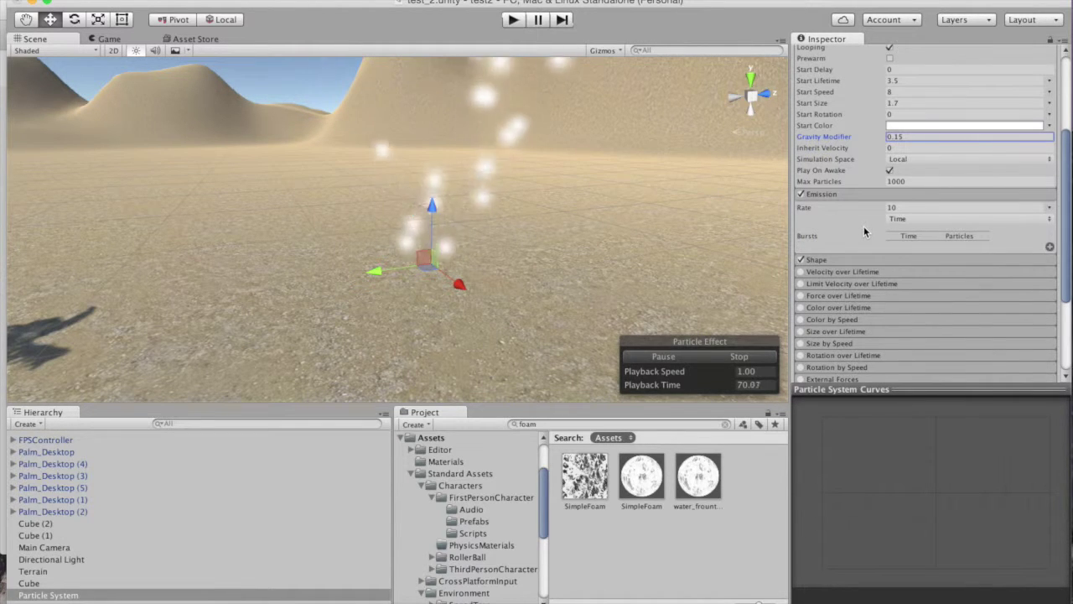
click(914, 208)
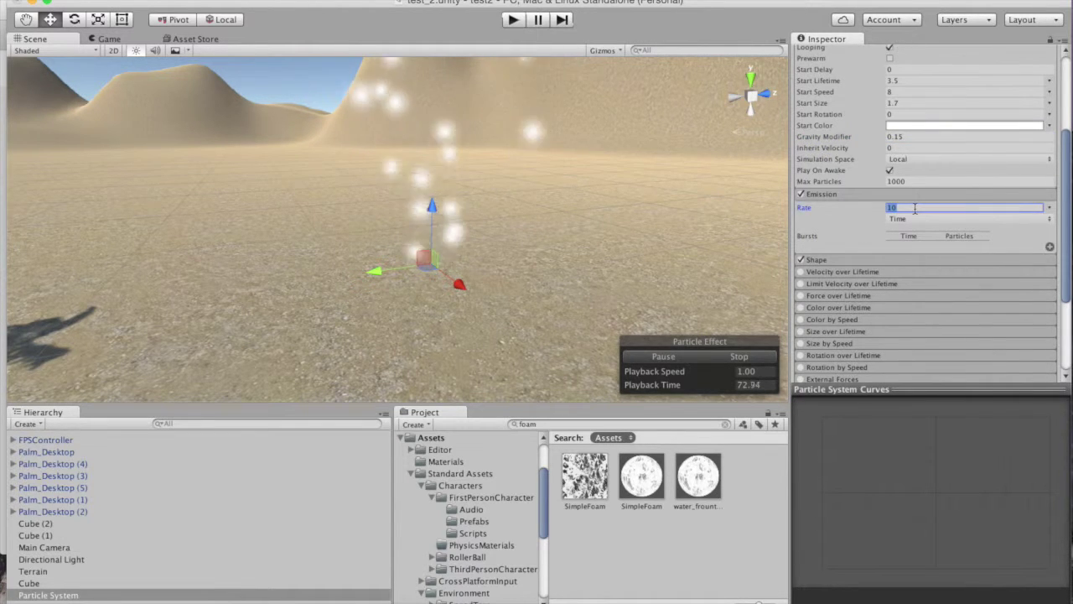
text(100)
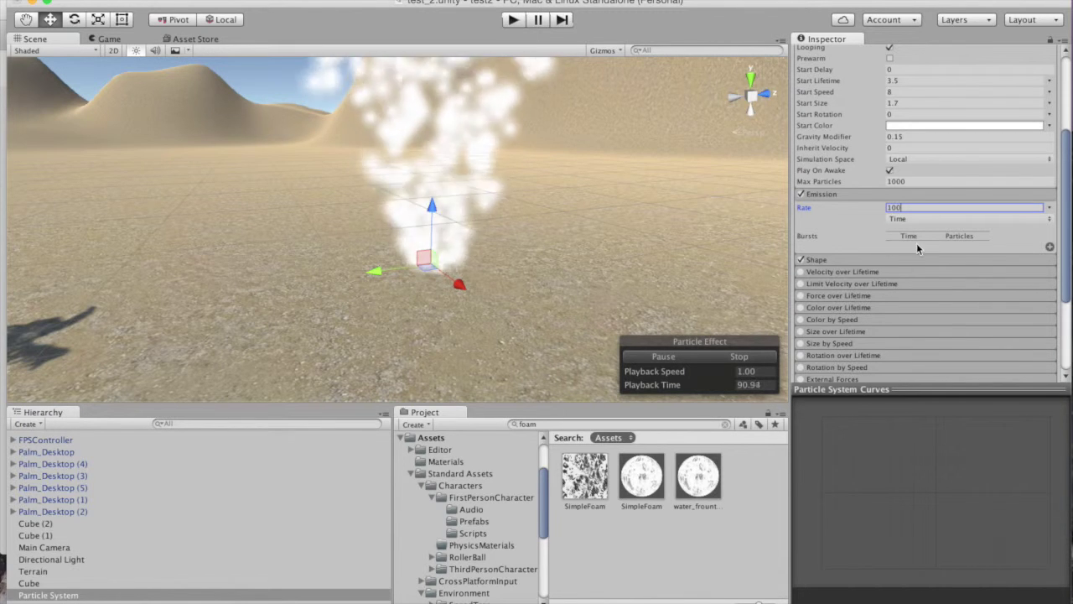
click(847, 261)
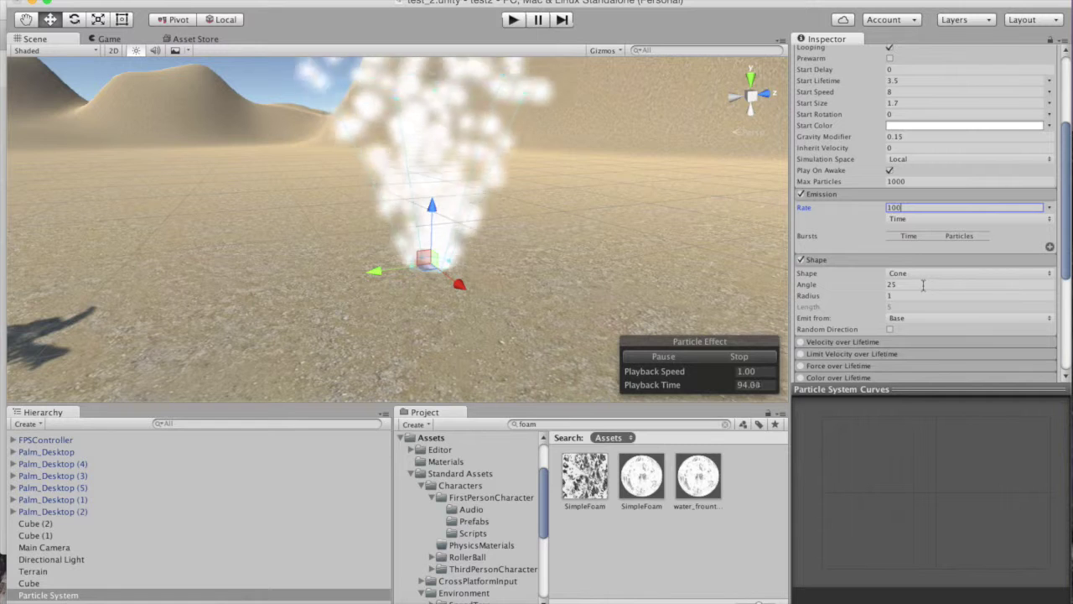
Keep the Cone emitter shape and set its Radius to 0.2 and Angle to 6.6.
click(912, 273)
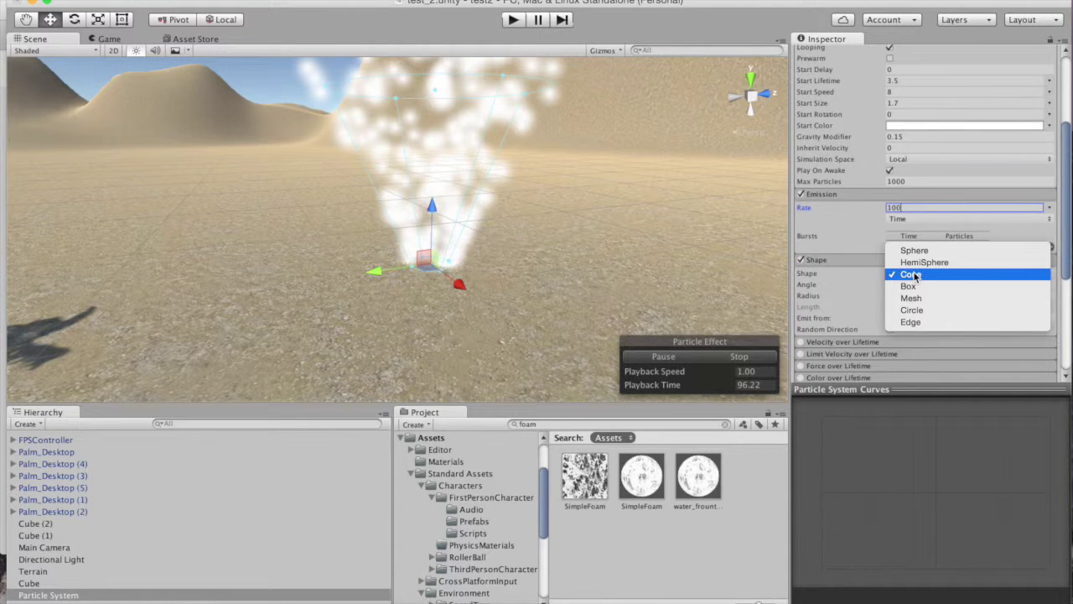
click(896, 275)
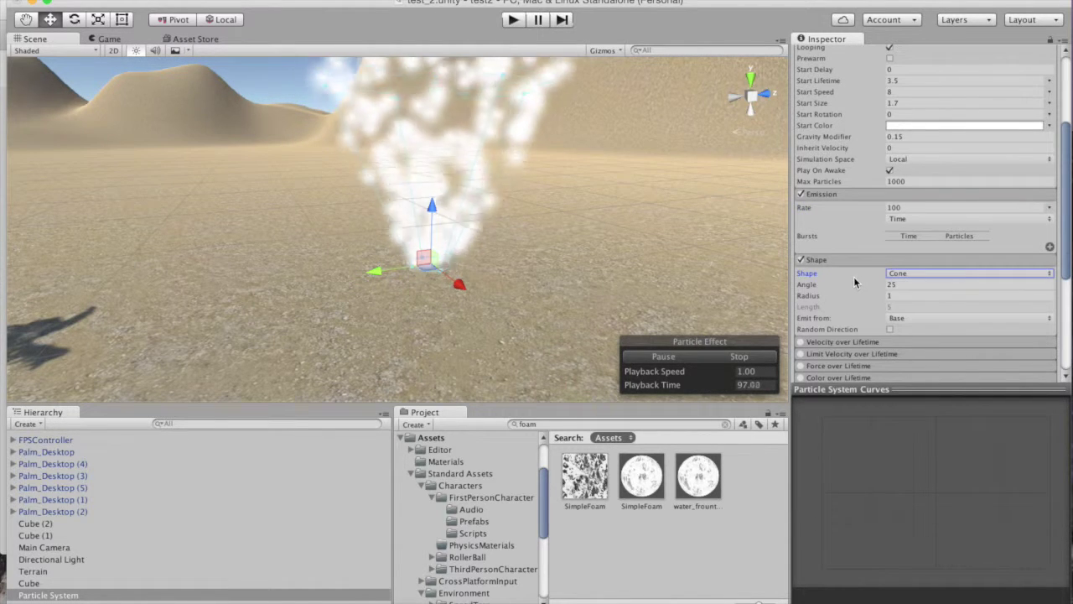
click(925, 285)
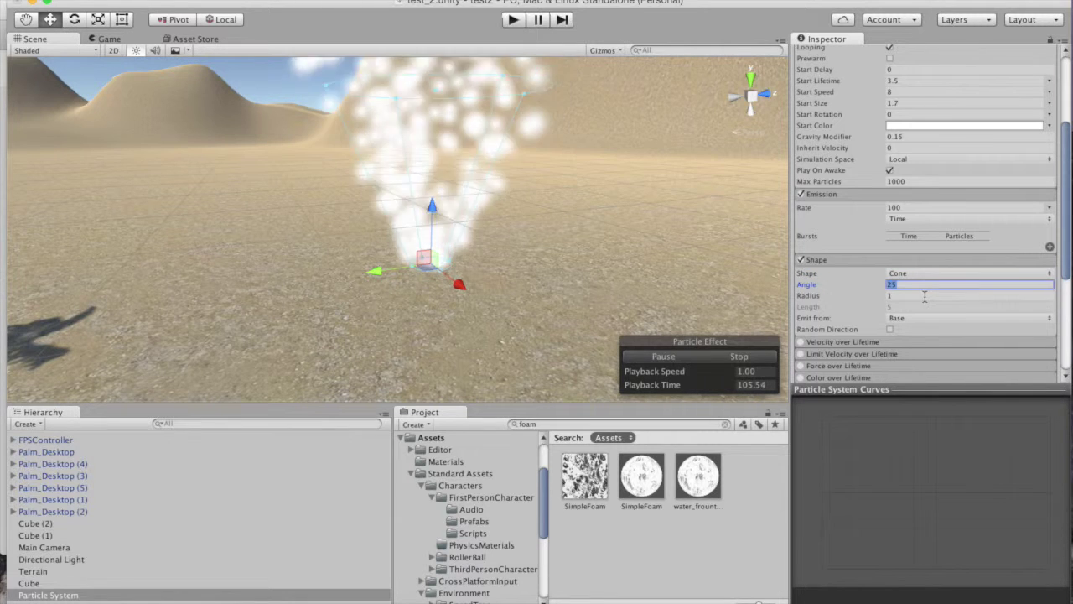
click(925, 296)
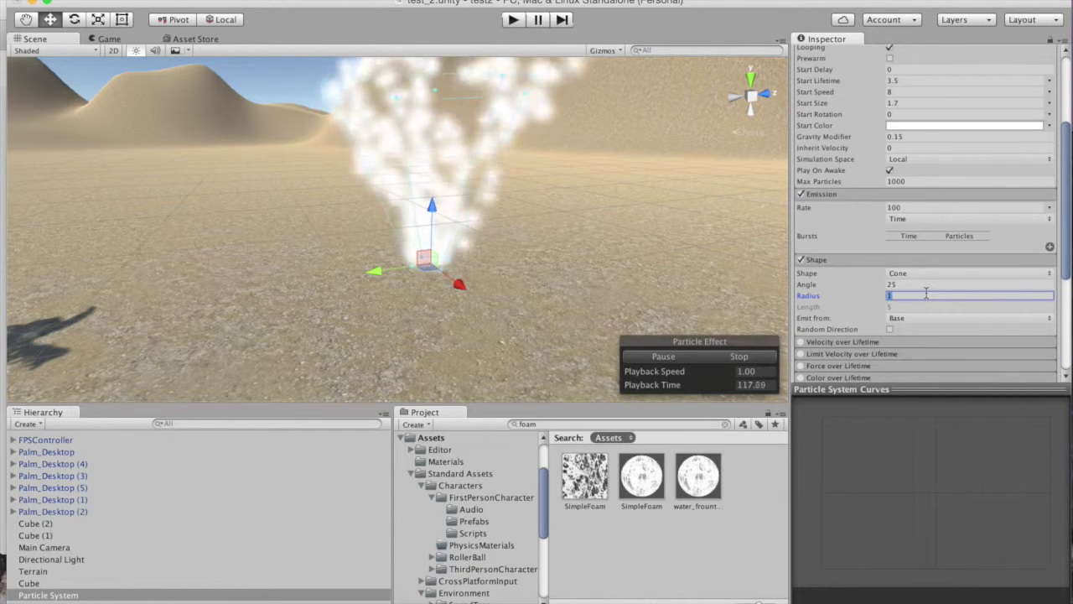
text(2)
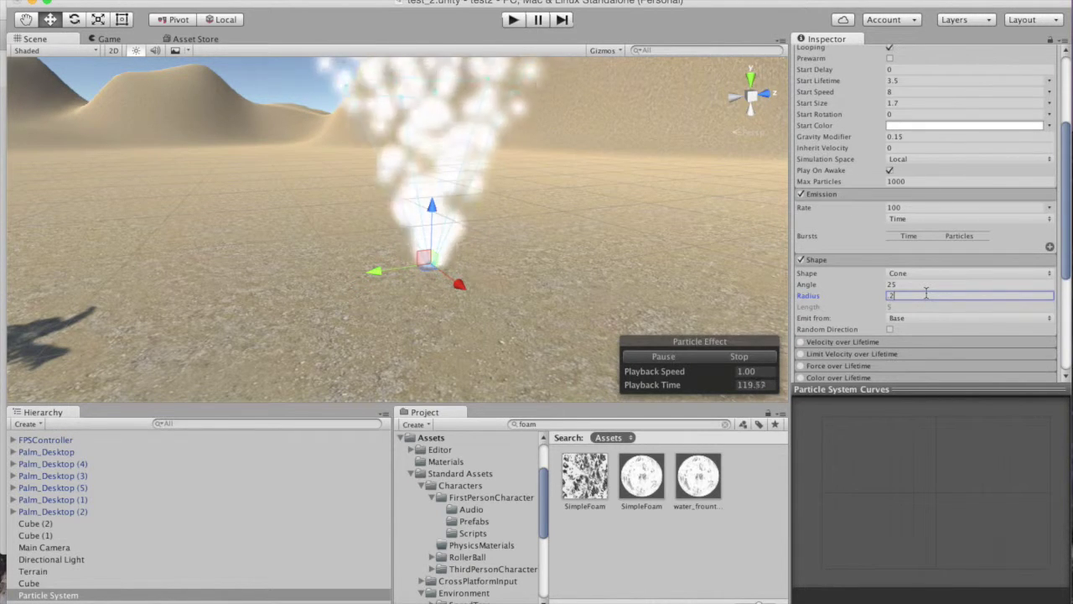
click(920, 285)
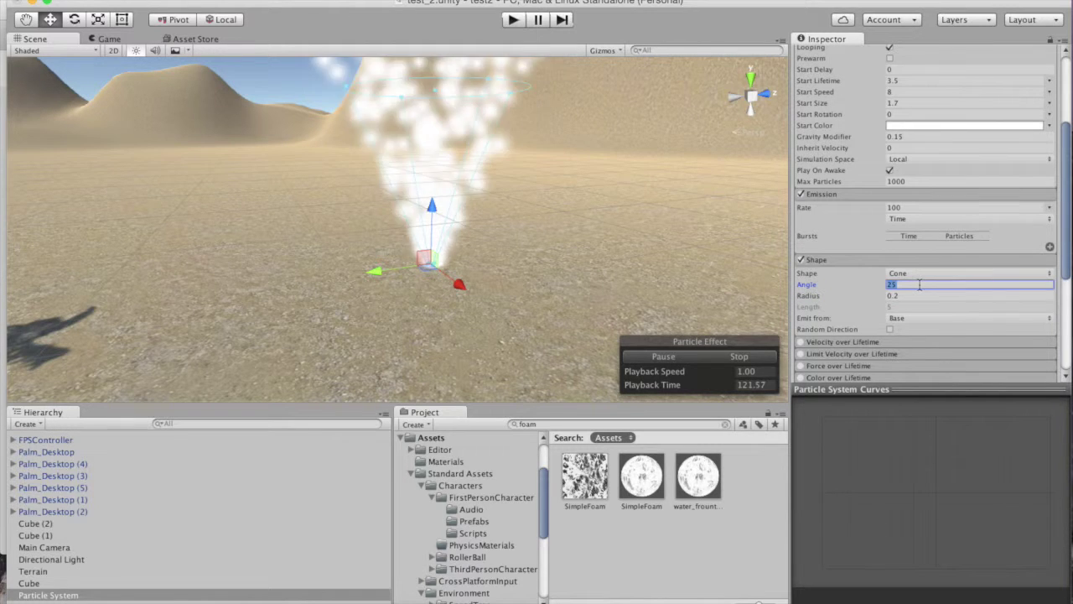
text(6.6)
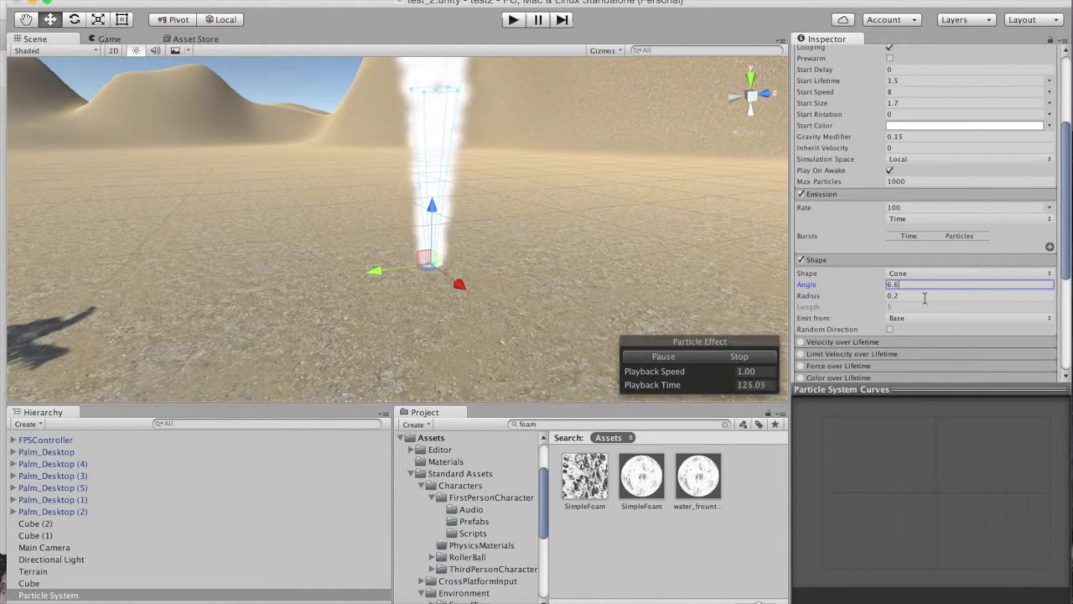
key(Tab)
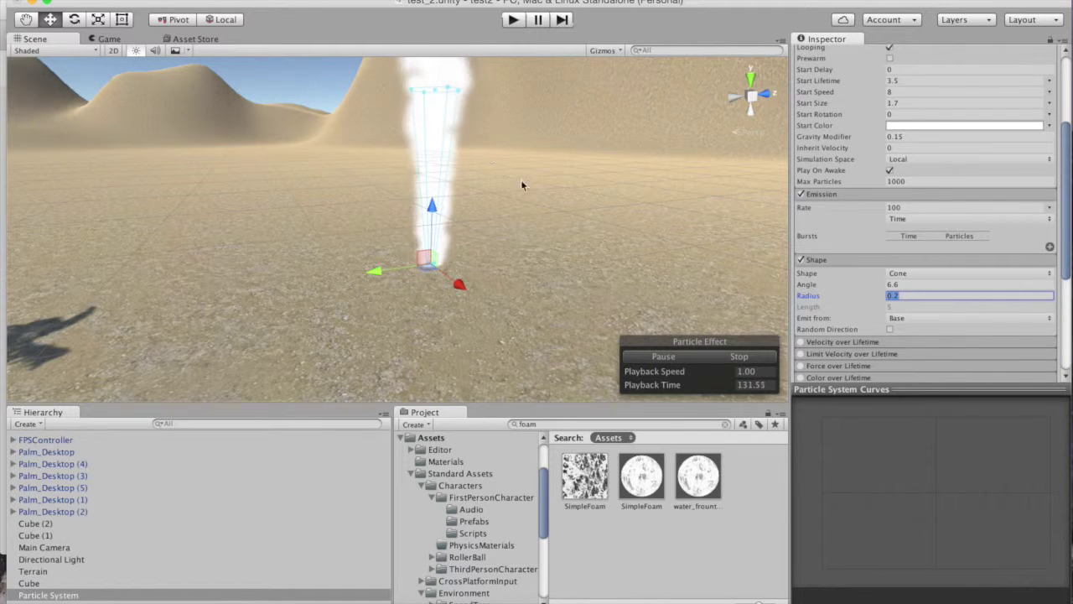
click(902, 285)
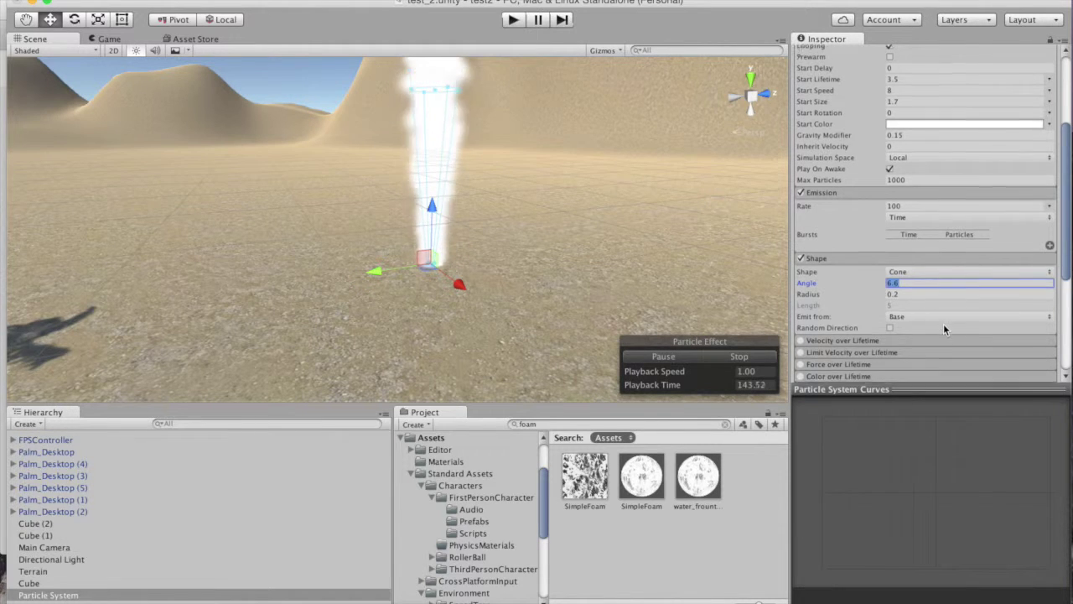
scroll(943, 324, down, 2)
Enable the Rotation by Speed module with Angular Velocity 45.
scroll(943, 322, down, 2)
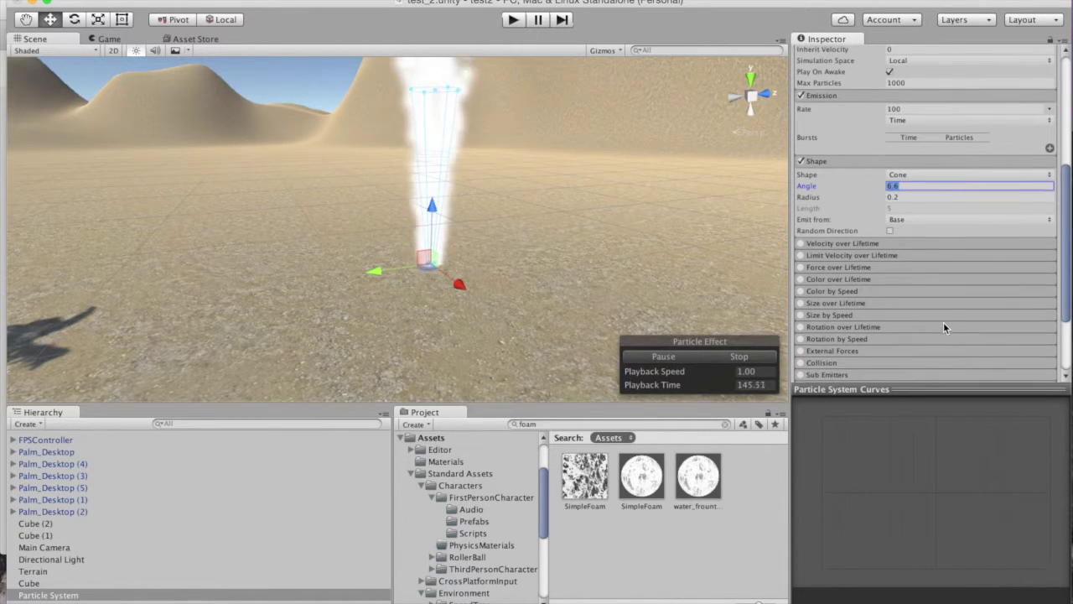
scroll(941, 318, down, 1)
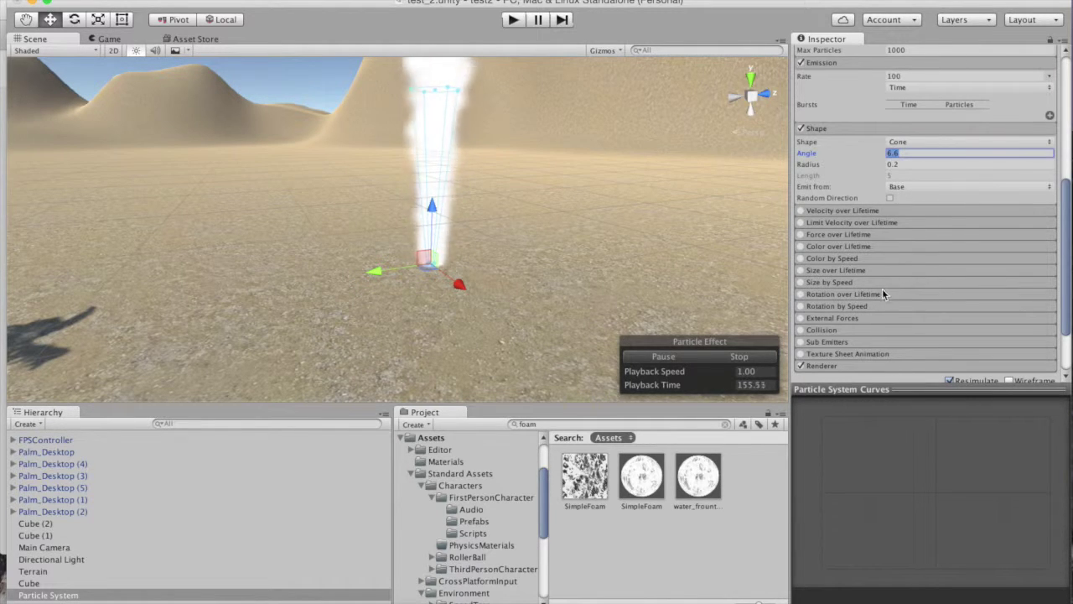
scroll(877, 297, up, 5)
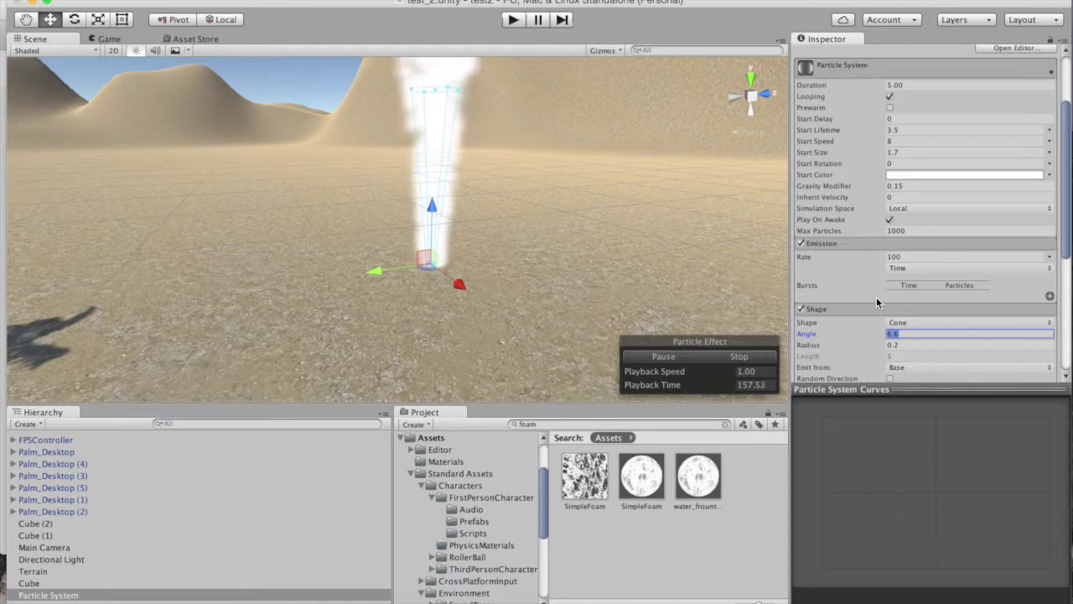
scroll(877, 298, down, 5)
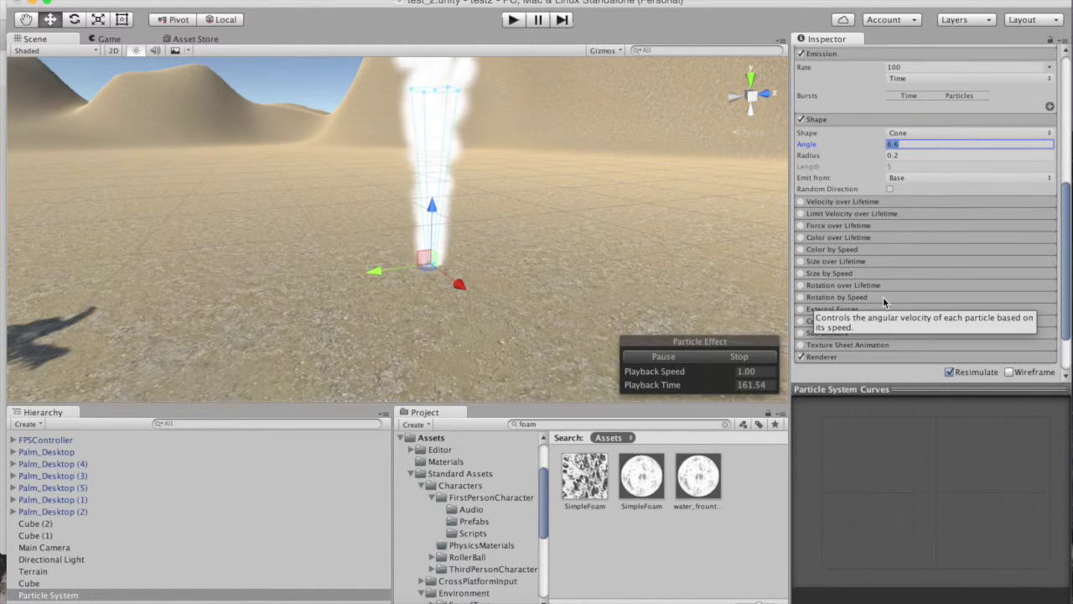
click(883, 297)
click(802, 298)
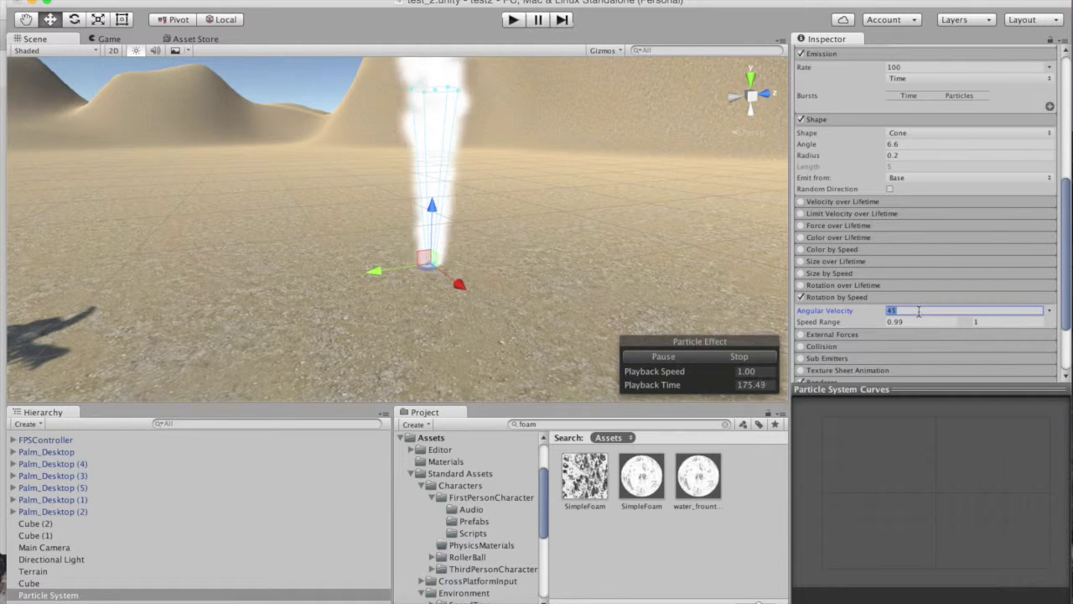
scroll(917, 336, down, 2)
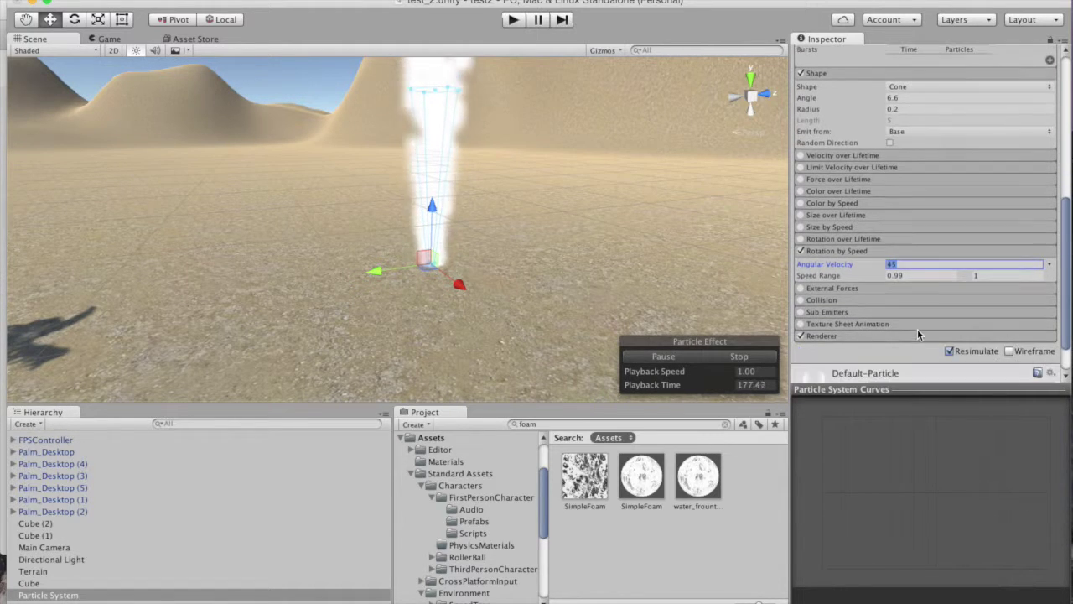
Enable Color over Lifetime with a gradient whose end alpha key drops to 0.
click(807, 192)
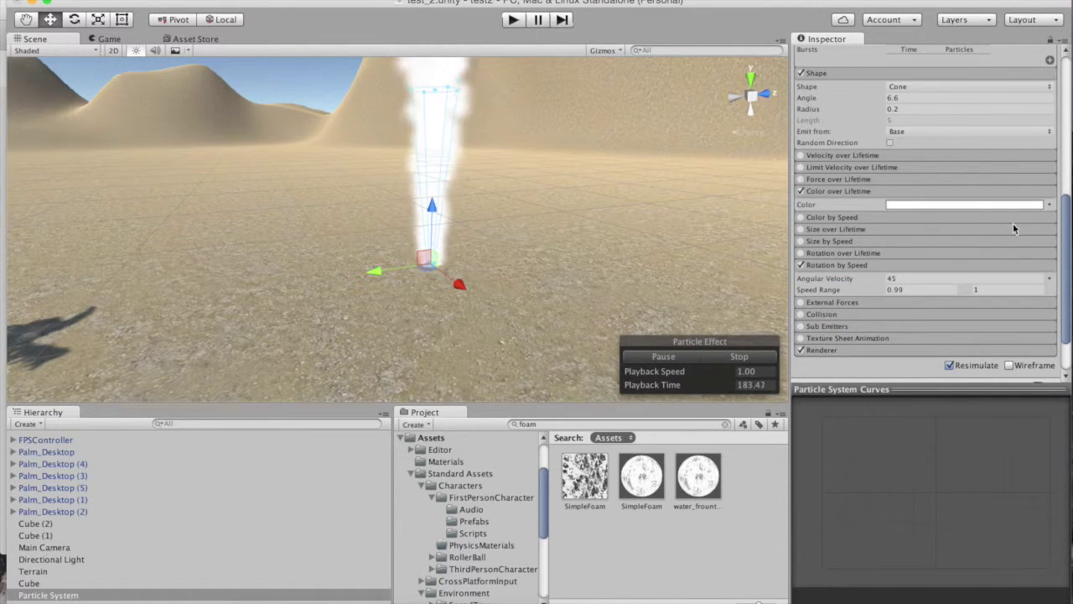
click(1012, 206)
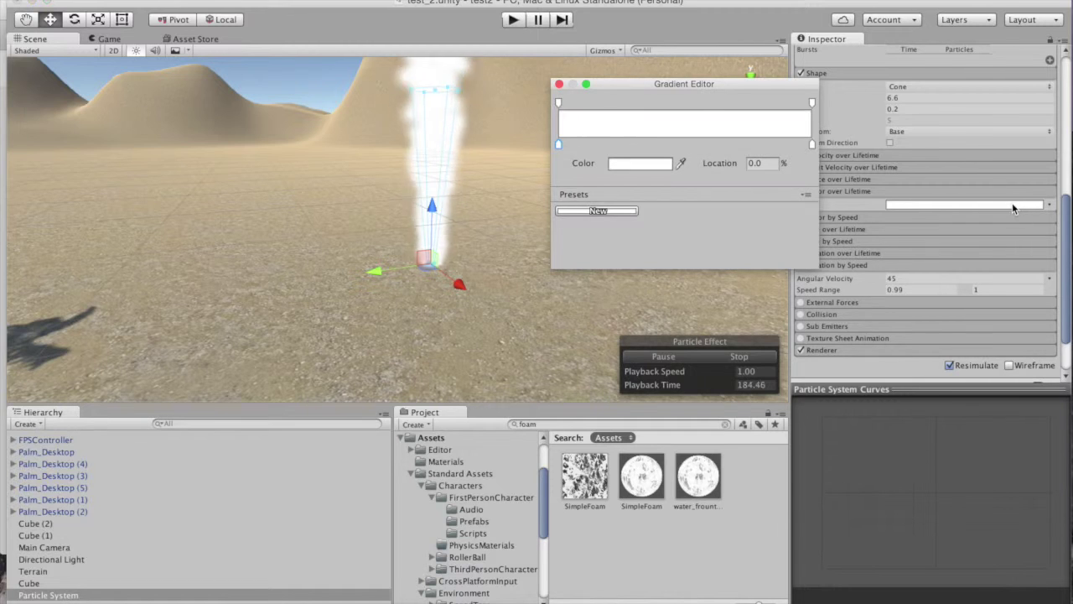
click(811, 102)
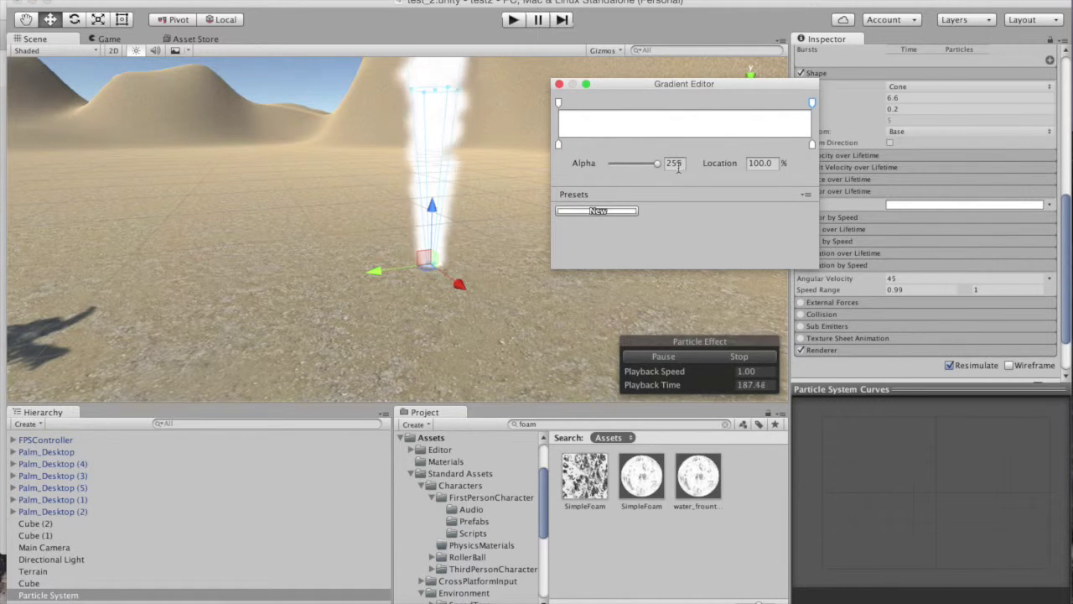
drag(656, 162, 611, 163)
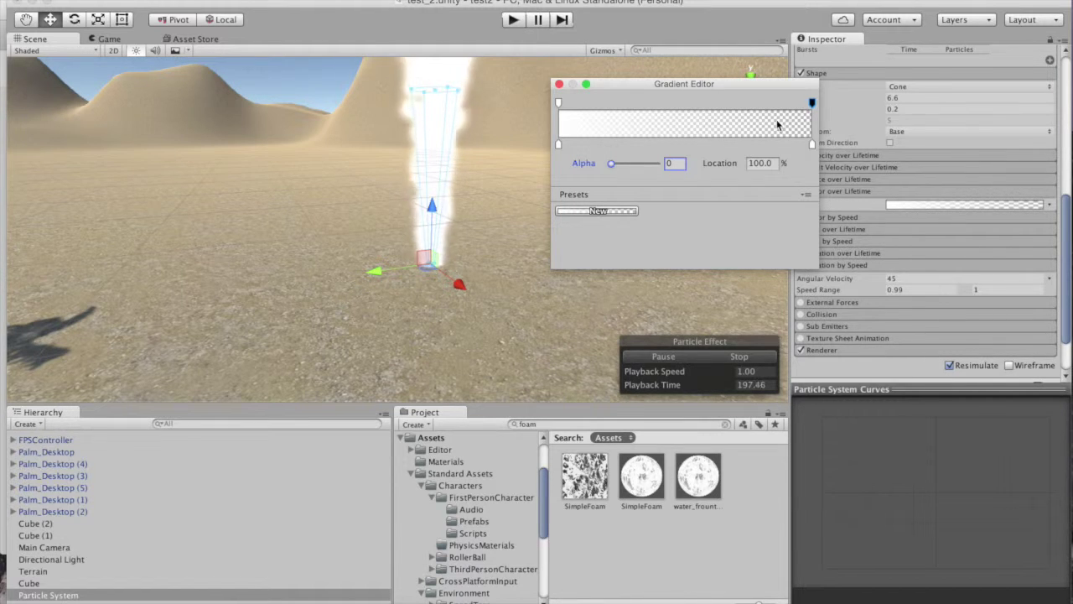
click(558, 85)
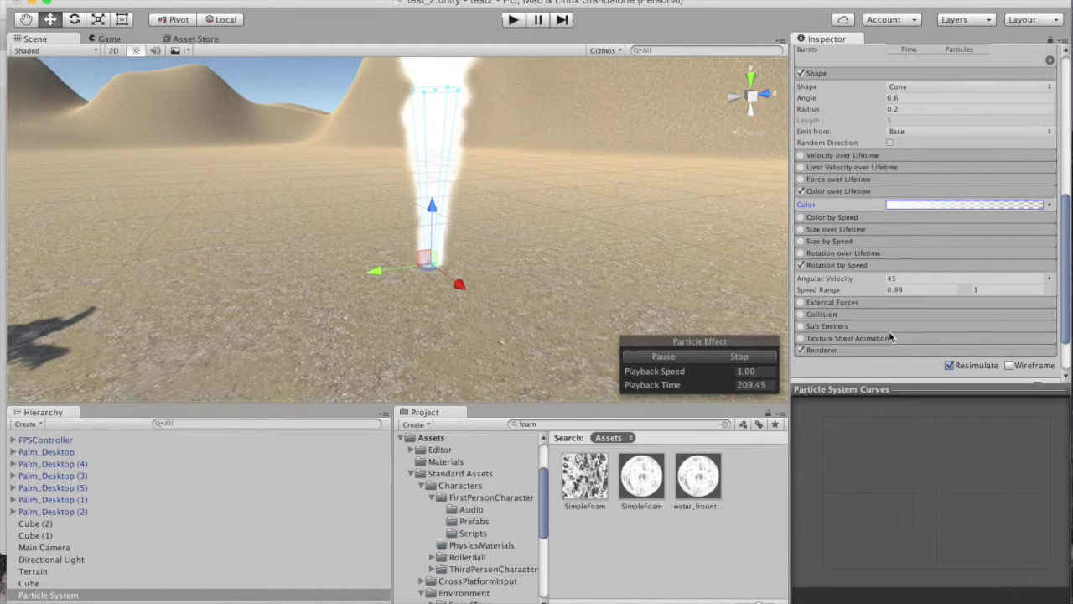
scroll(888, 336, up, 1)
Enable Force over Lifetime with Y set to -2 in World space.
scroll(886, 336, up, 1)
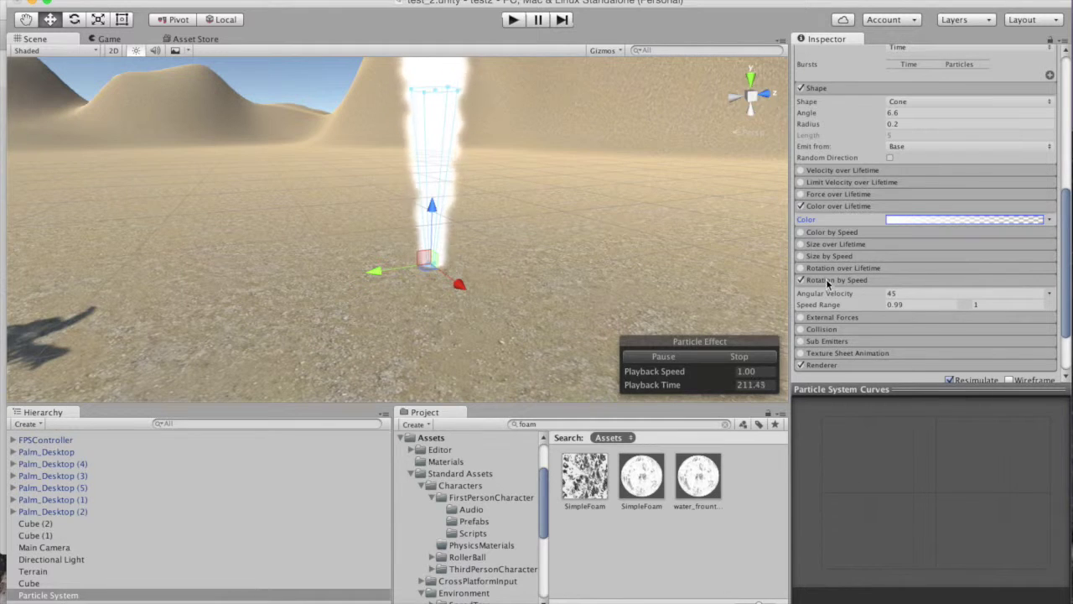
scroll(850, 256, up, 1)
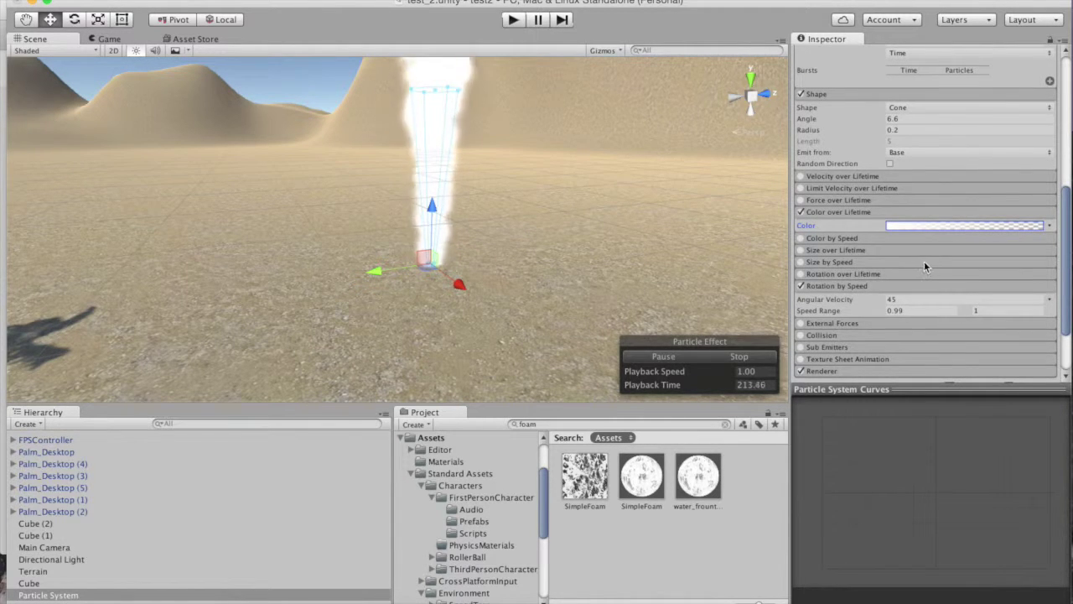
scroll(927, 262, down, 3)
scroll(947, 325, down, 2)
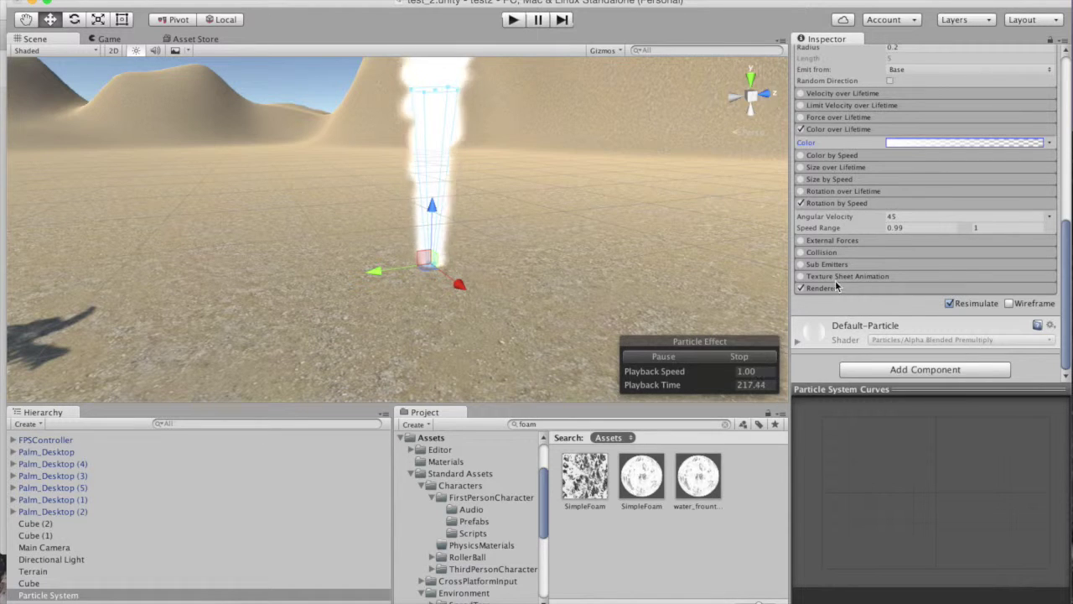
scroll(832, 264, up, 3)
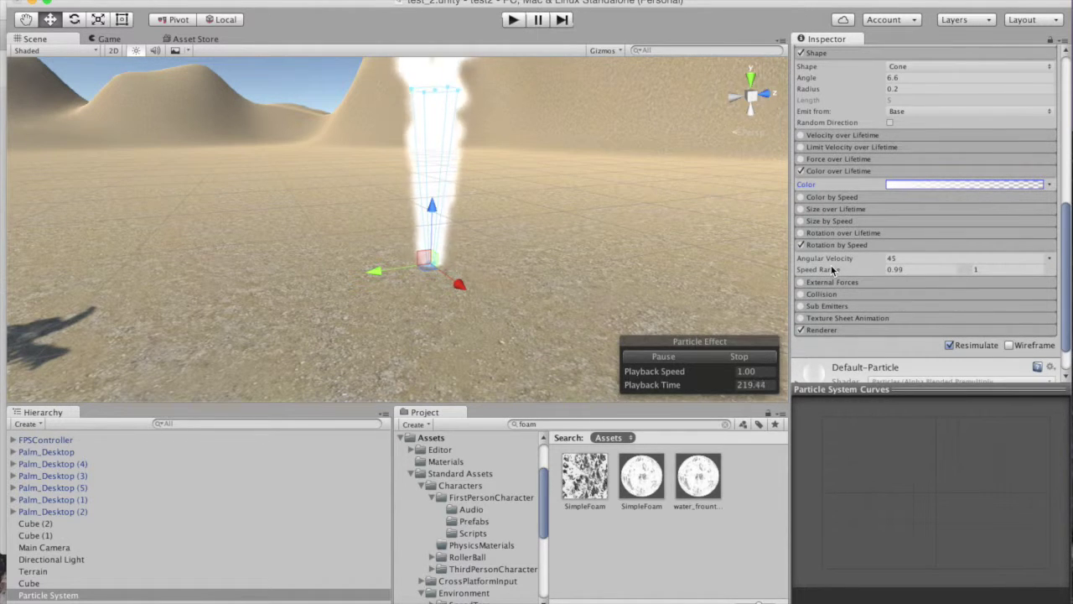
click(831, 158)
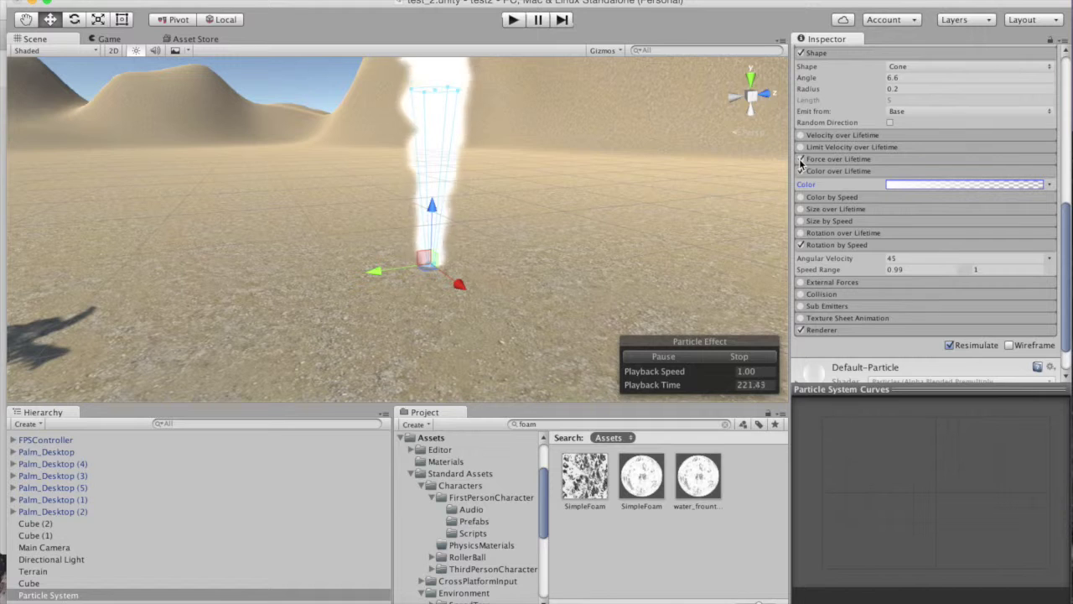
click(831, 159)
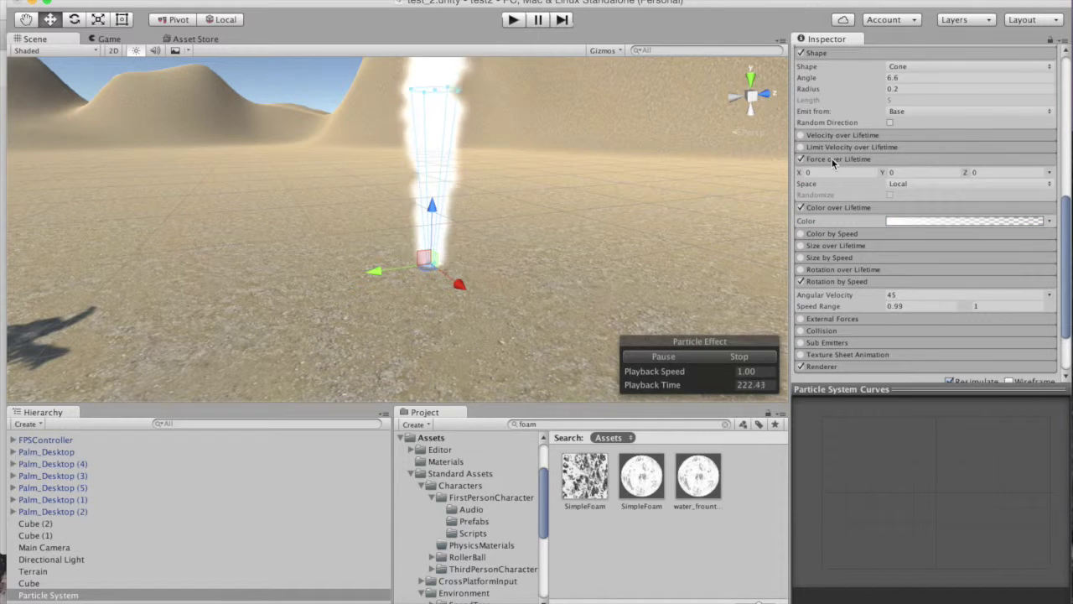
click(915, 171)
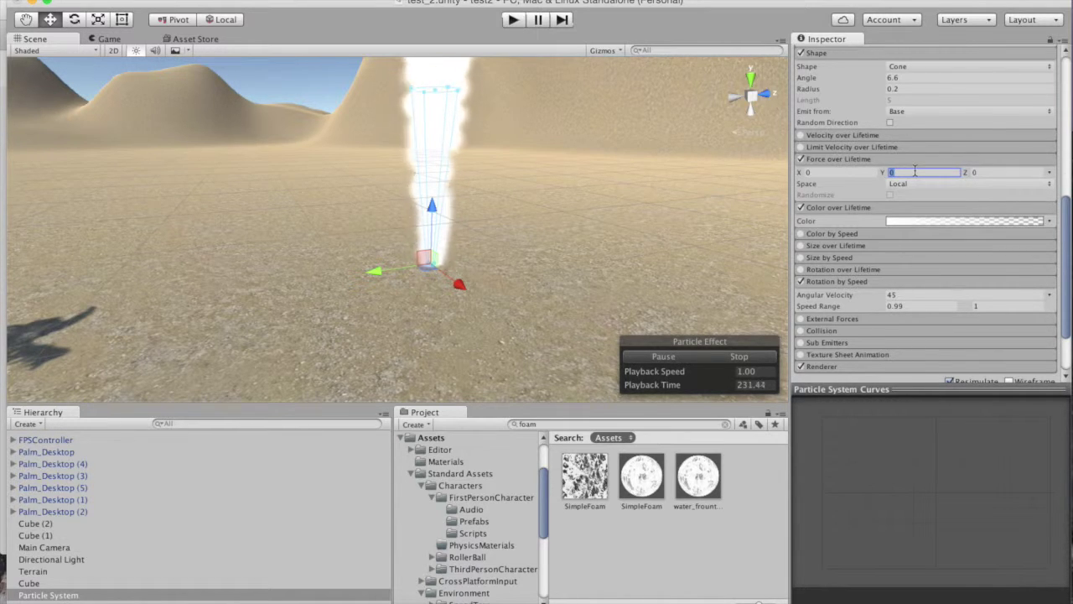
text(-2)
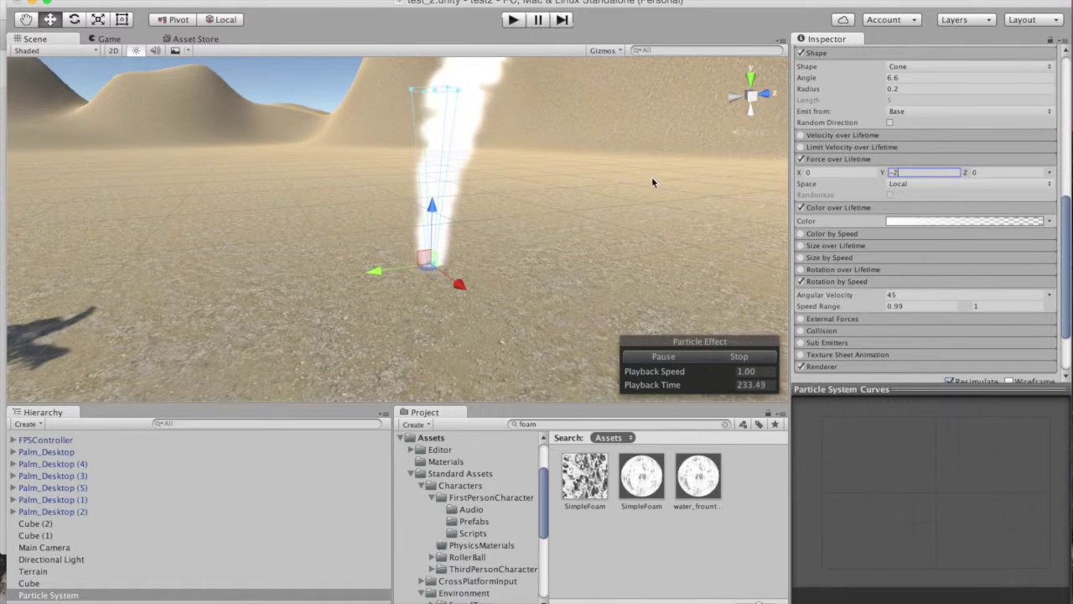
scroll(460, 213, up, 1)
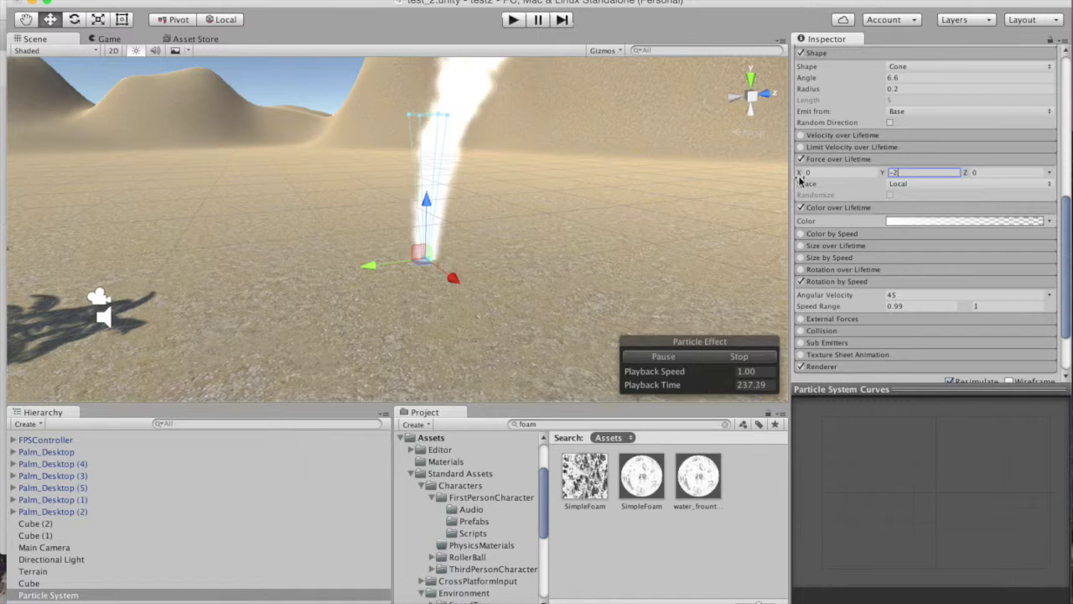
click(901, 185)
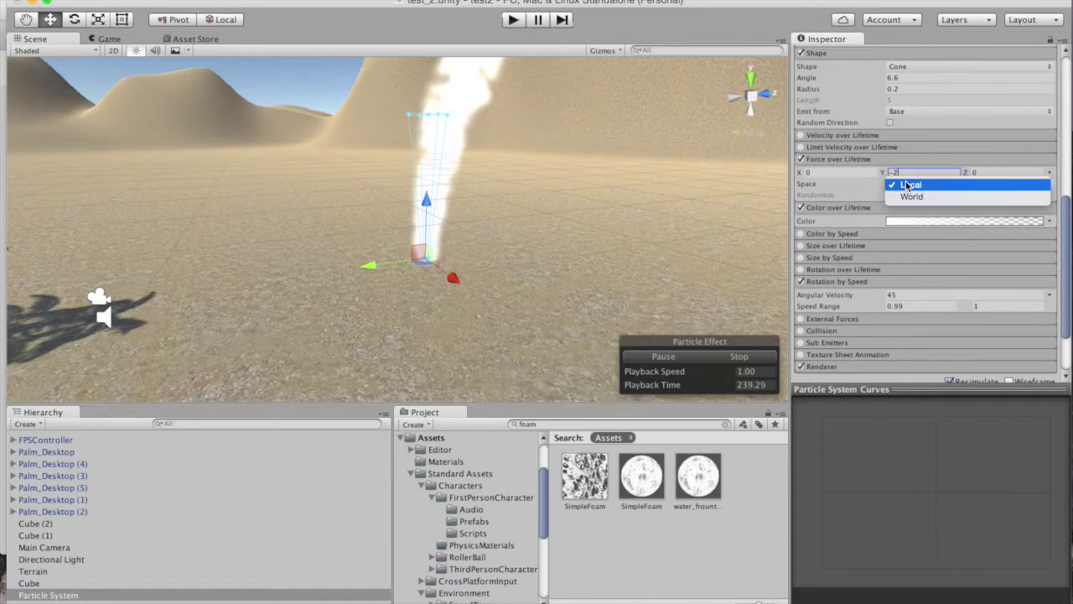
click(923, 196)
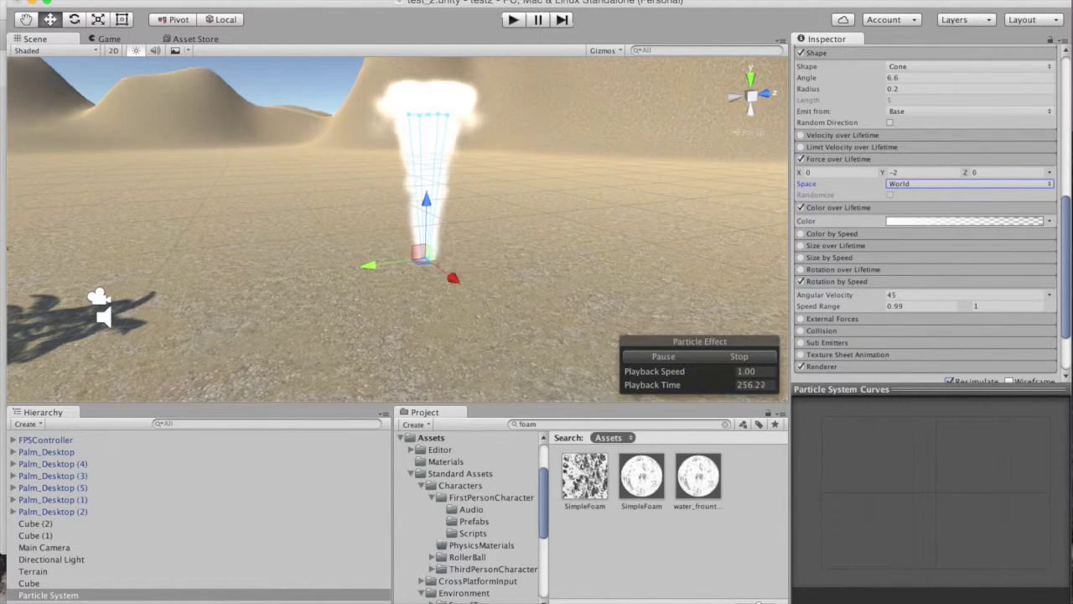
Select the Particle System and browse to the Water (Basic) Materials folder.
click(708, 601)
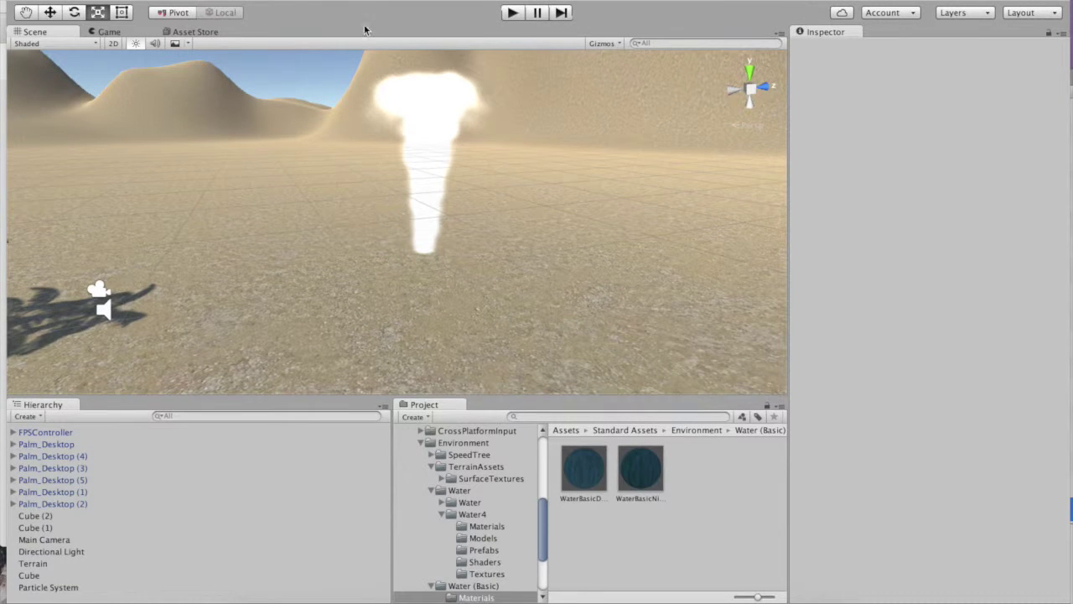
click(436, 177)
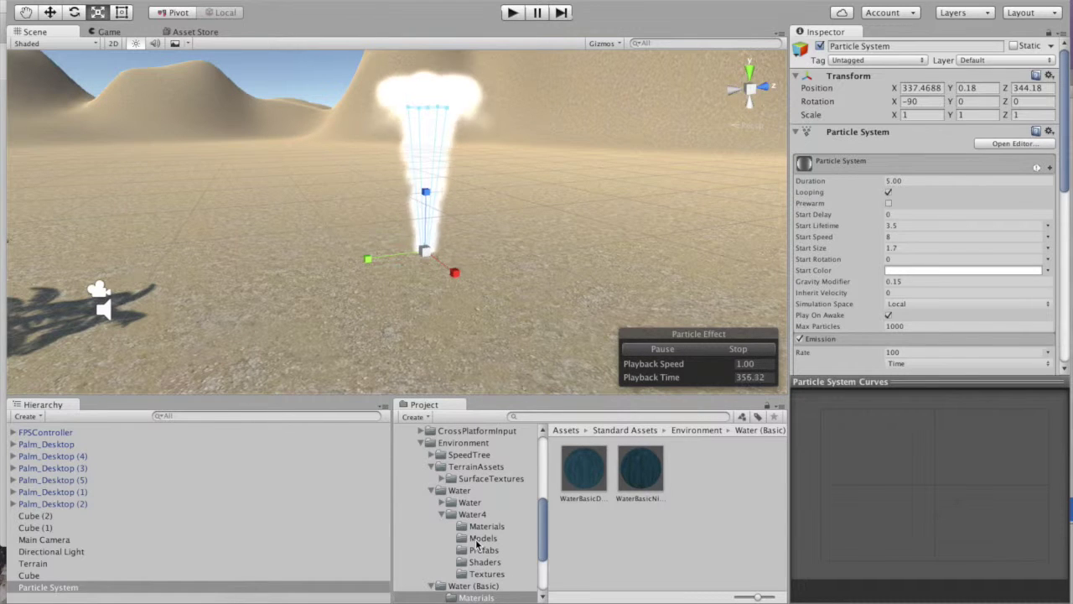
drag(544, 536, 544, 562)
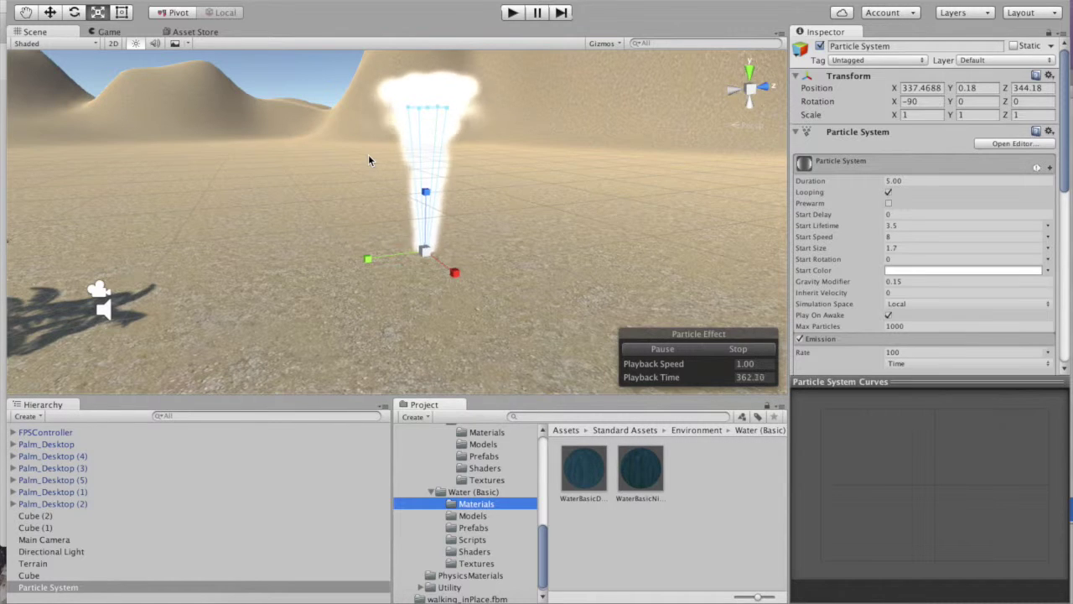
click(470, 516)
click(475, 503)
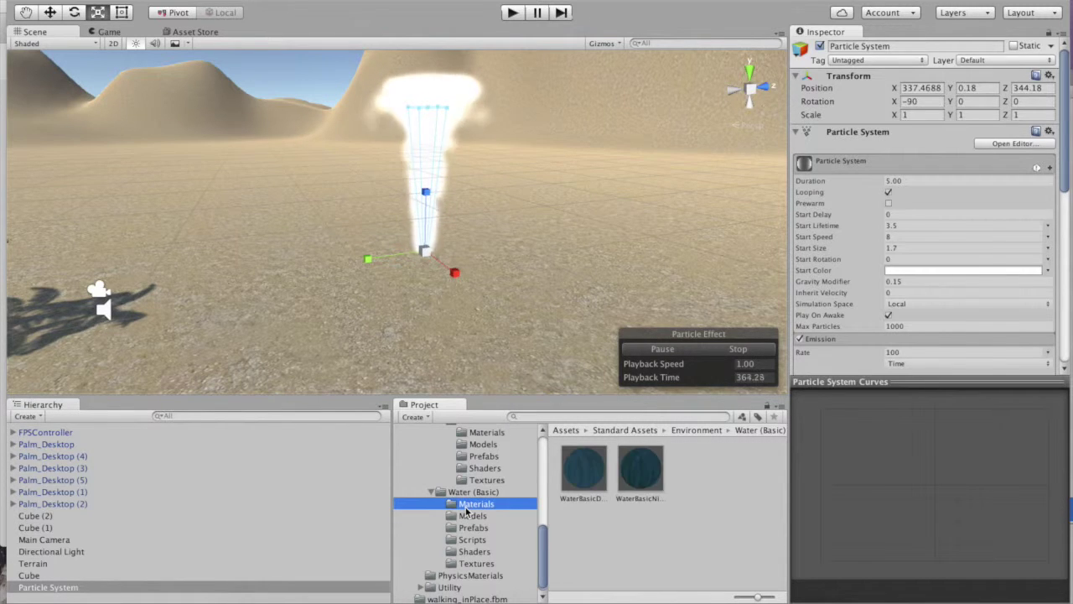
Create a new material there named water_fountain.
right_click(685, 508)
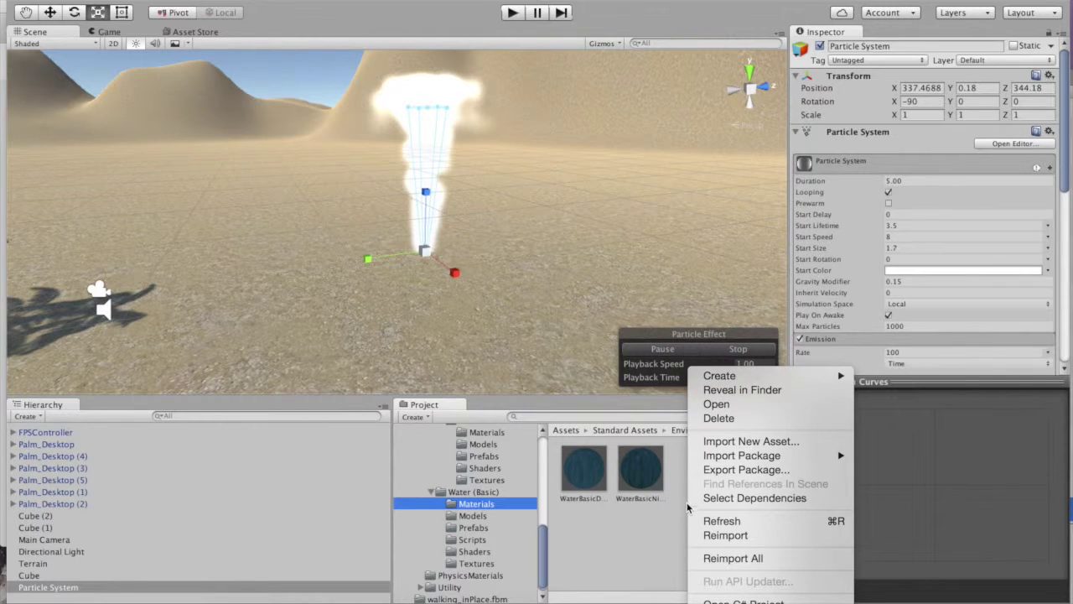
mouse_move(714, 379)
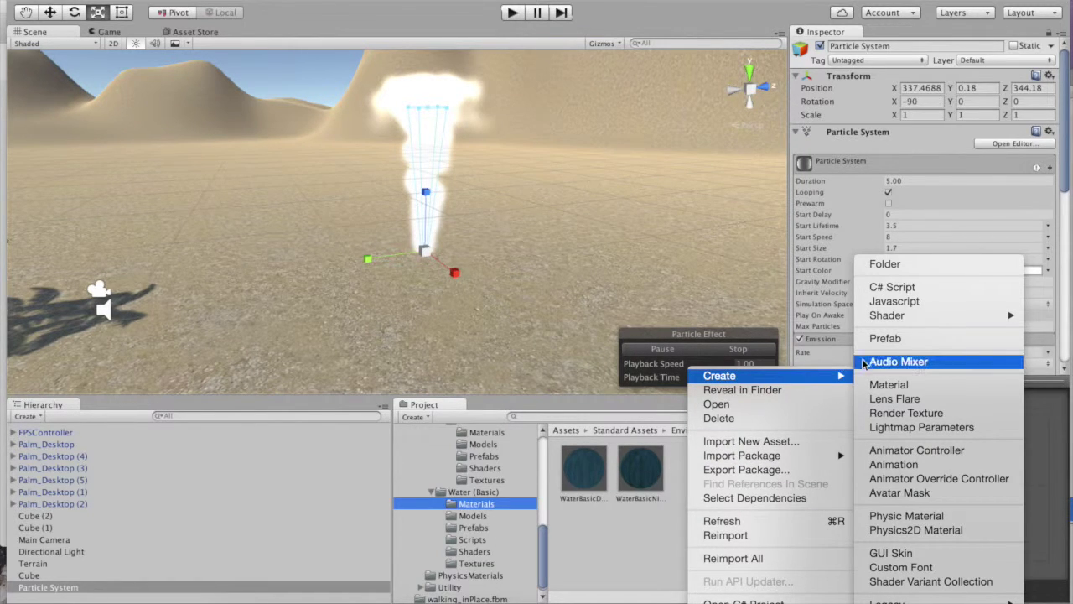
click(888, 383)
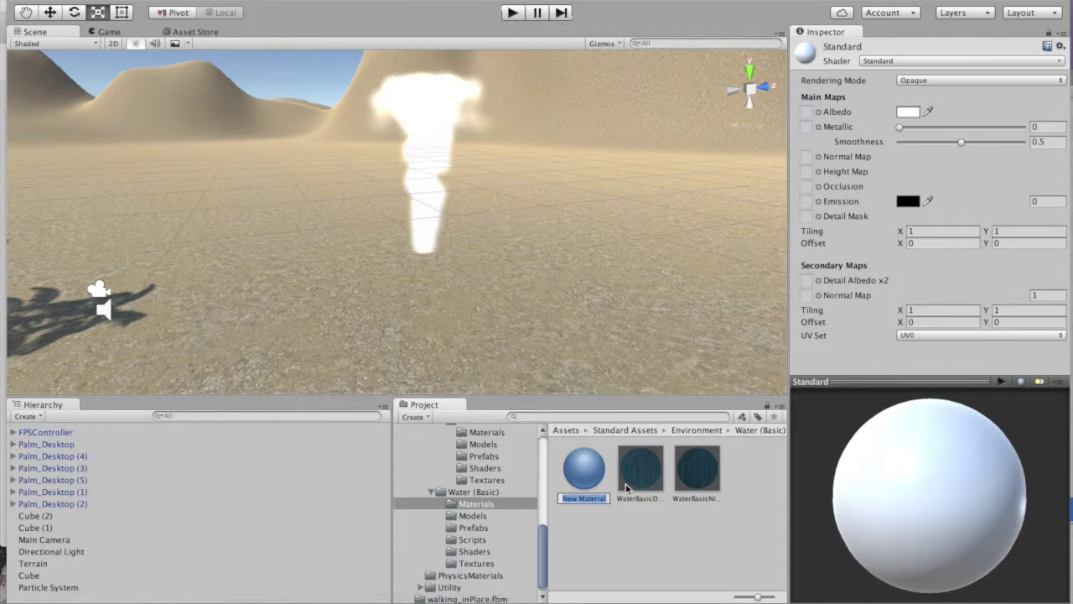
text(water_fountain)
key(Return)
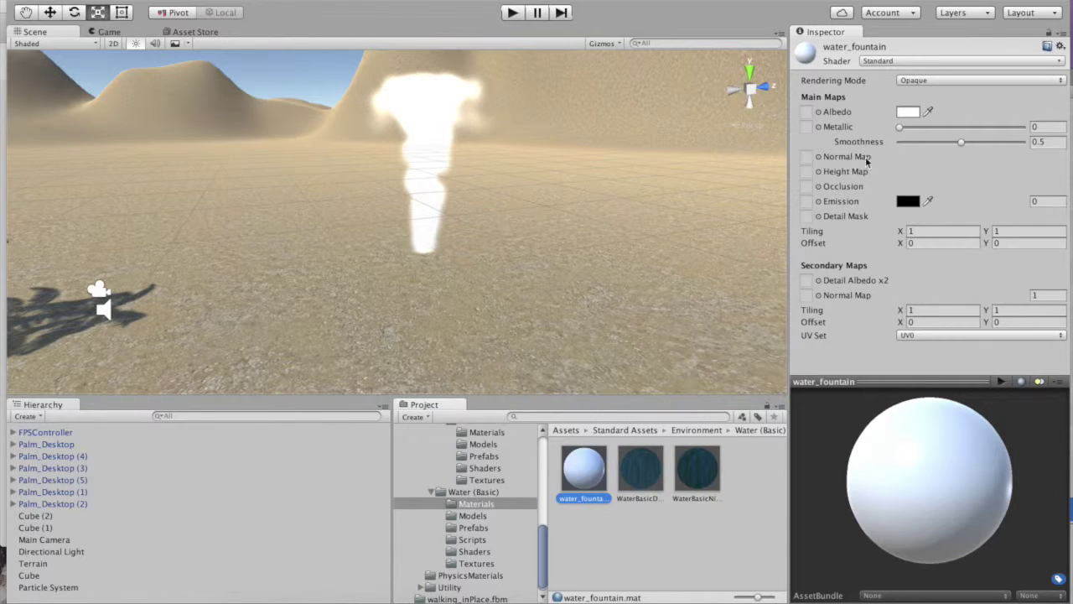
Switch the water_fountain material's shader to Particles/Additive (Soft).
click(945, 61)
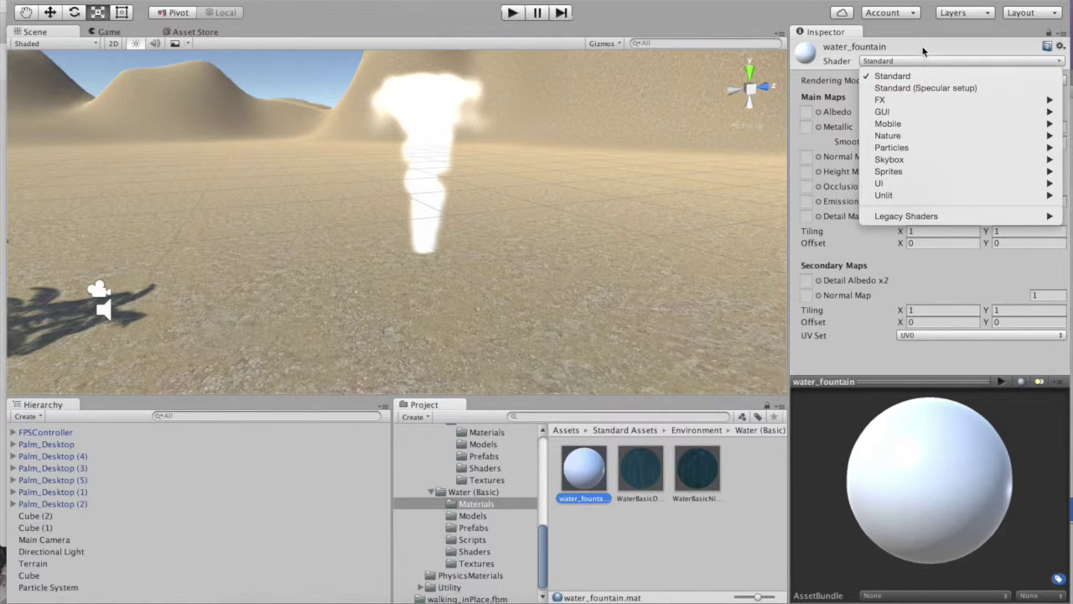
click(923, 49)
click(932, 79)
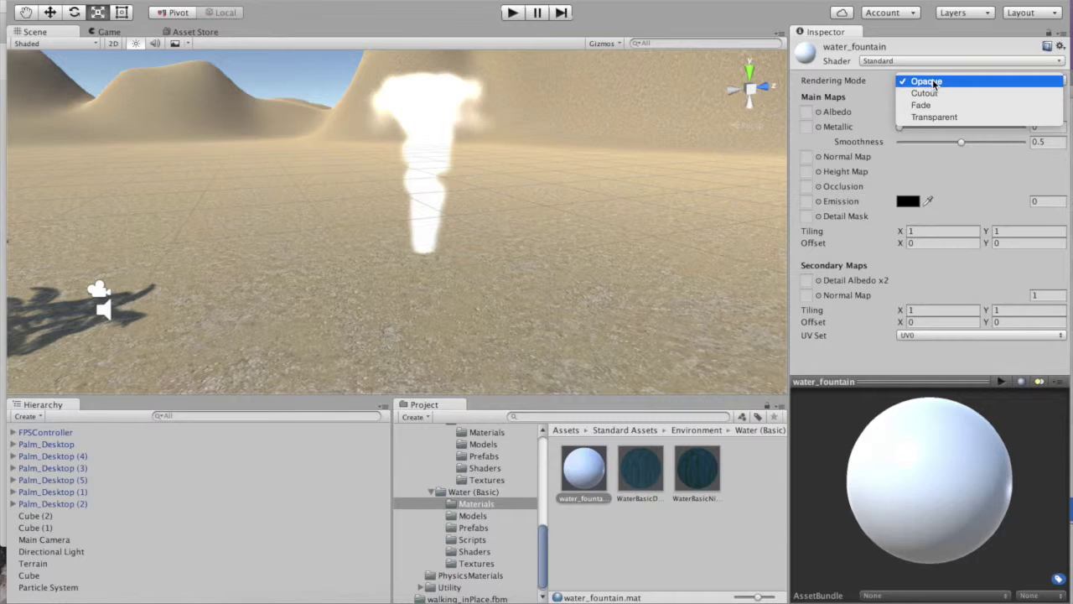
click(918, 59)
click(917, 61)
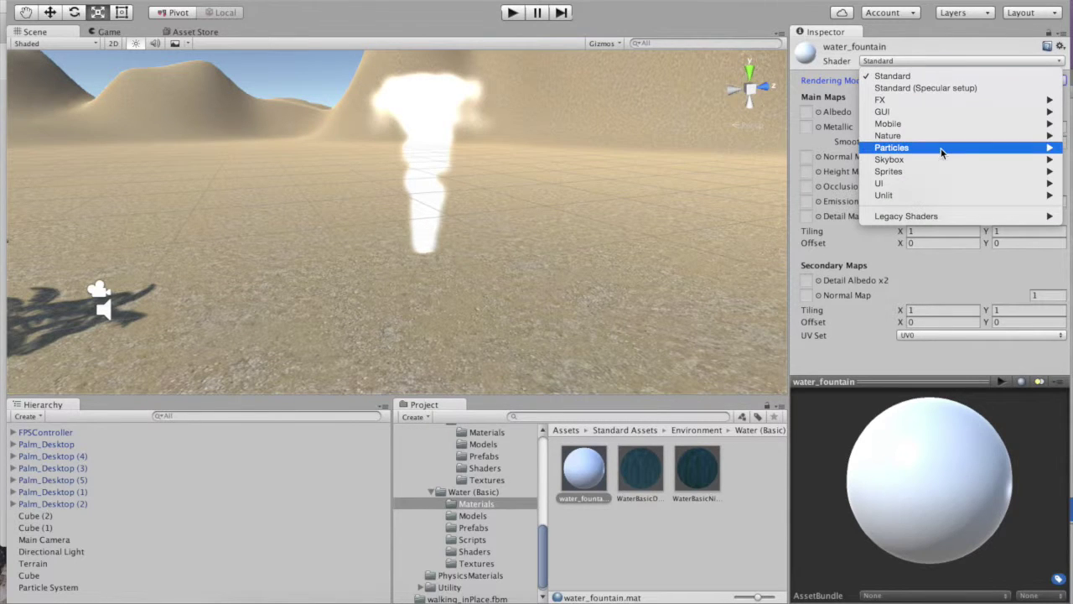
mouse_move(940, 148)
click(833, 159)
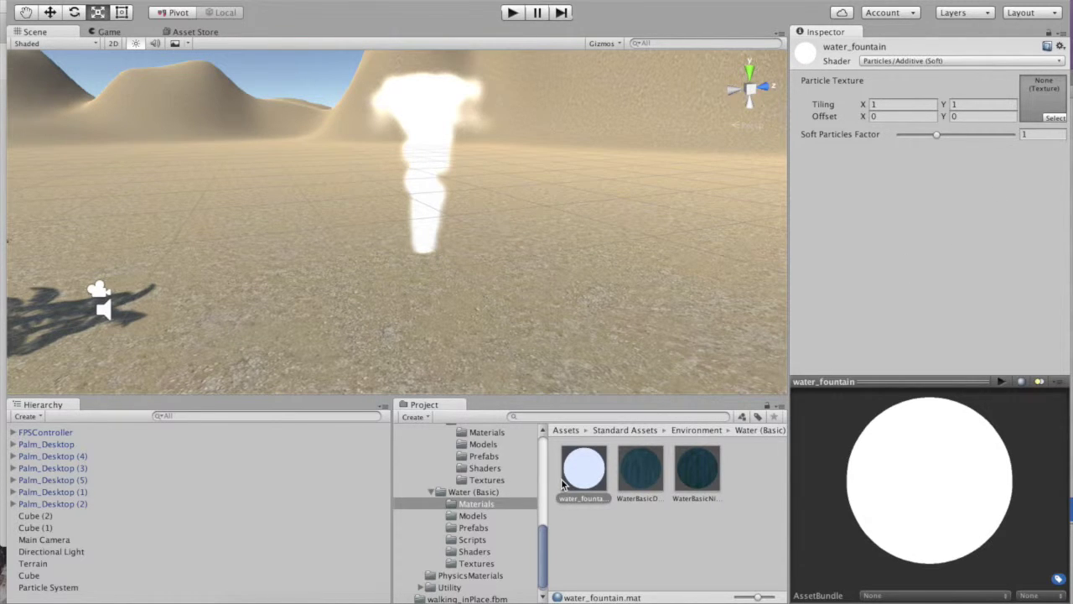
Give the material the SimpleFoam particle texture and apply it to the fountain.
click(1058, 118)
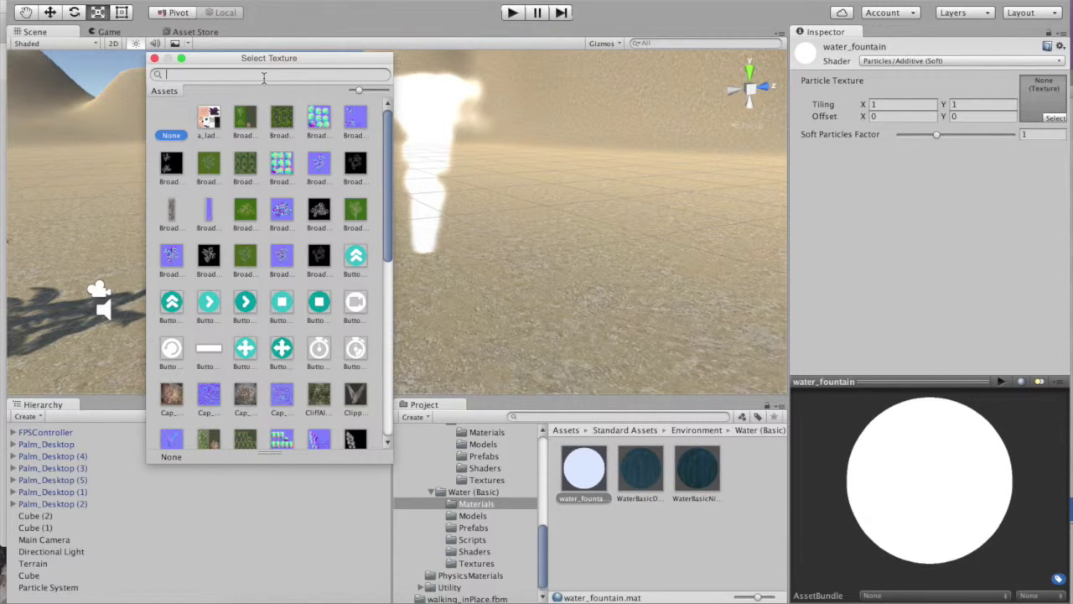
text(foam)
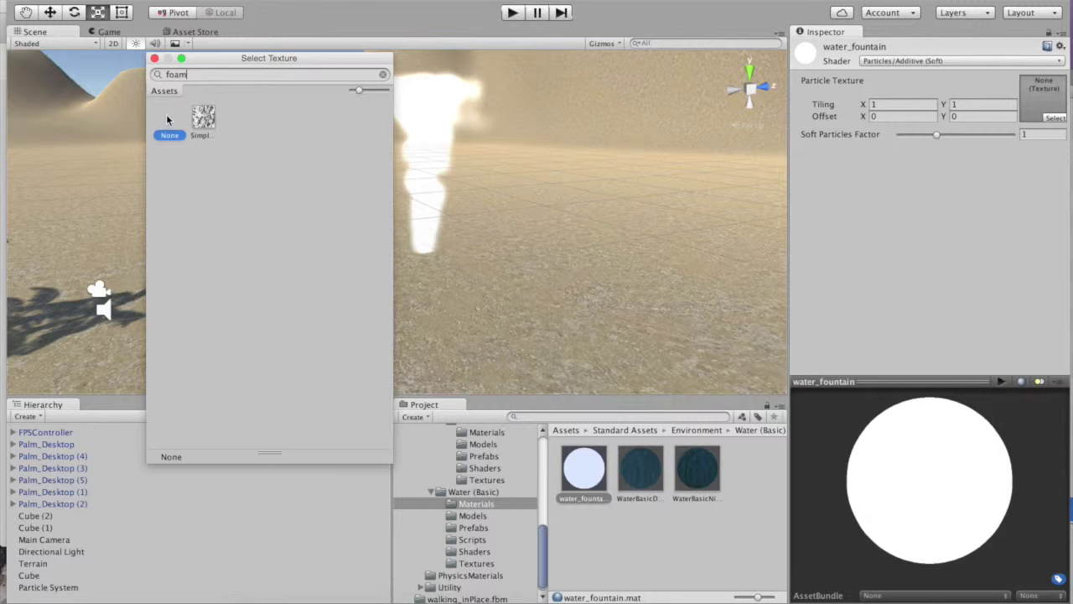
click(197, 119)
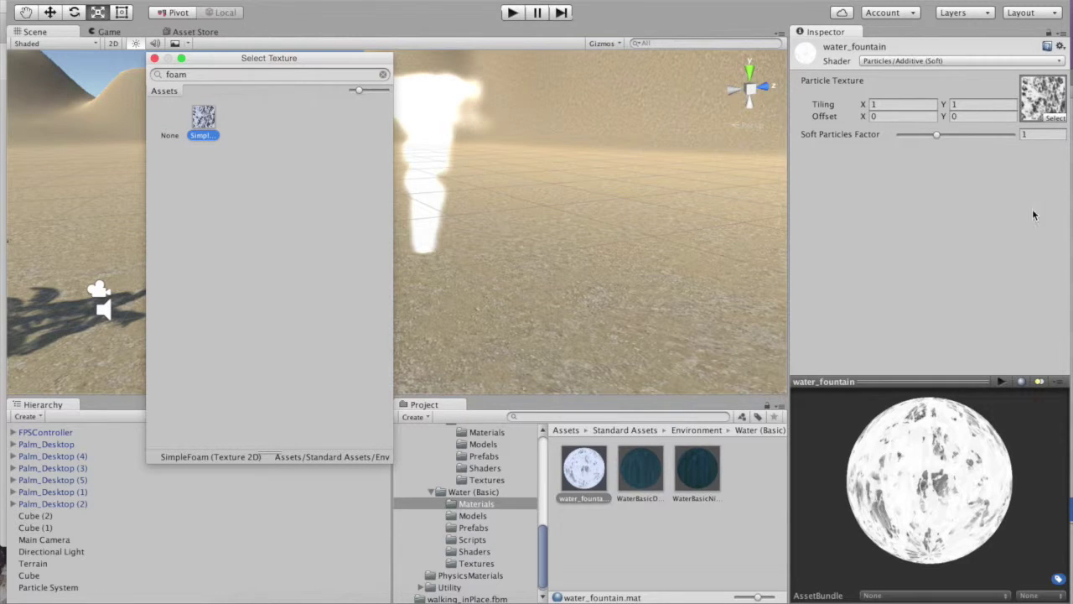
click(1003, 213)
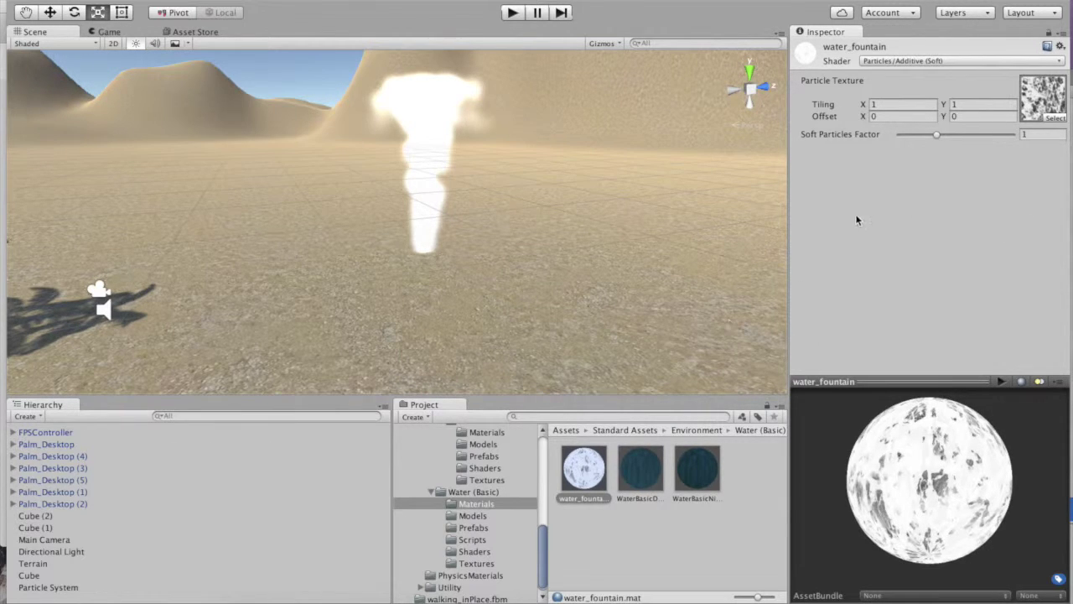
drag(453, 277, 431, 159)
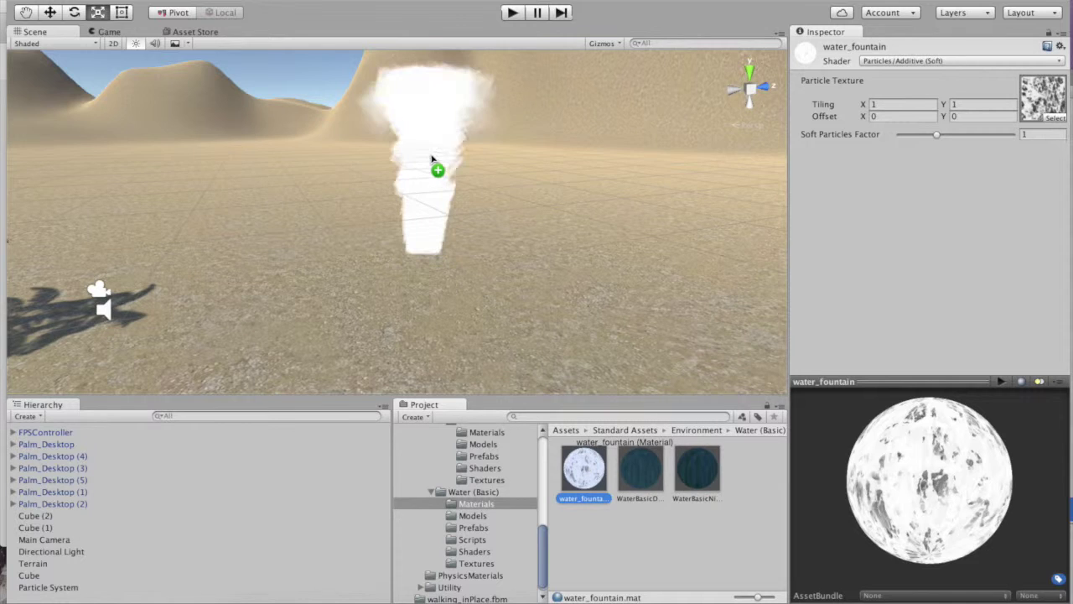
click(425, 241)
Scale the Particle System down slightly and uniformly, orbiting to view it among the dunes and palms.
click(430, 220)
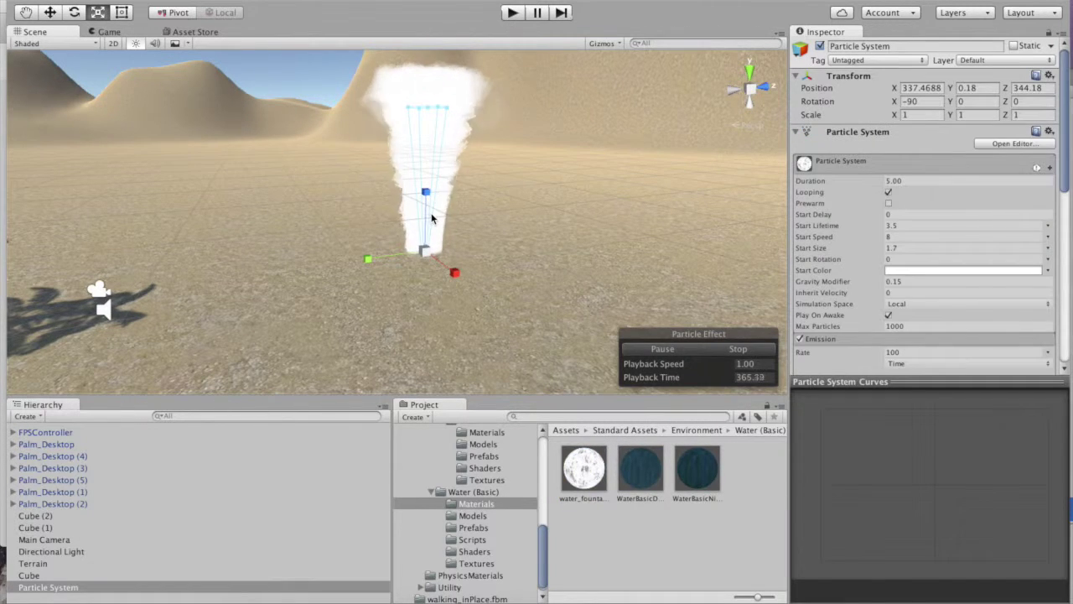
alt+drag(424, 232, 383, 311)
alt+right_drag(384, 311, 667, 328)
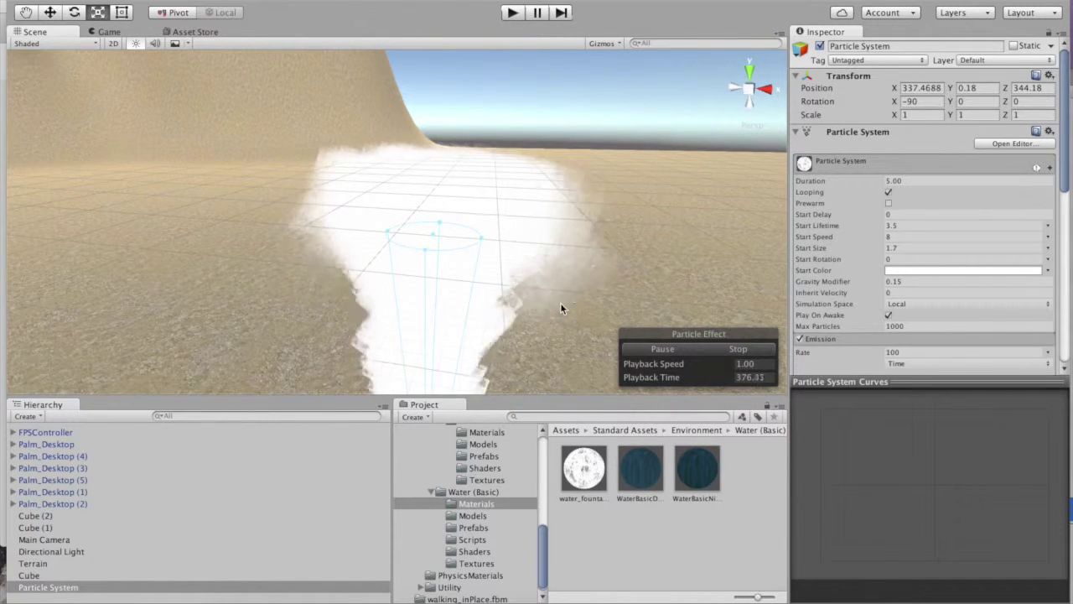
alt+right_drag(567, 319, 138, 247)
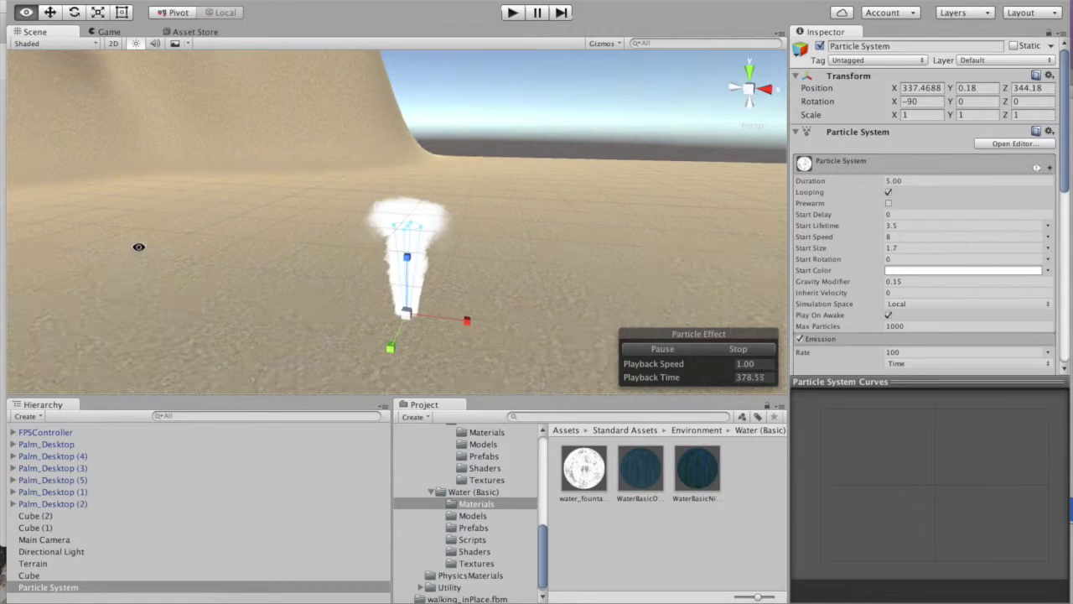
alt+drag(496, 299, 227, 236)
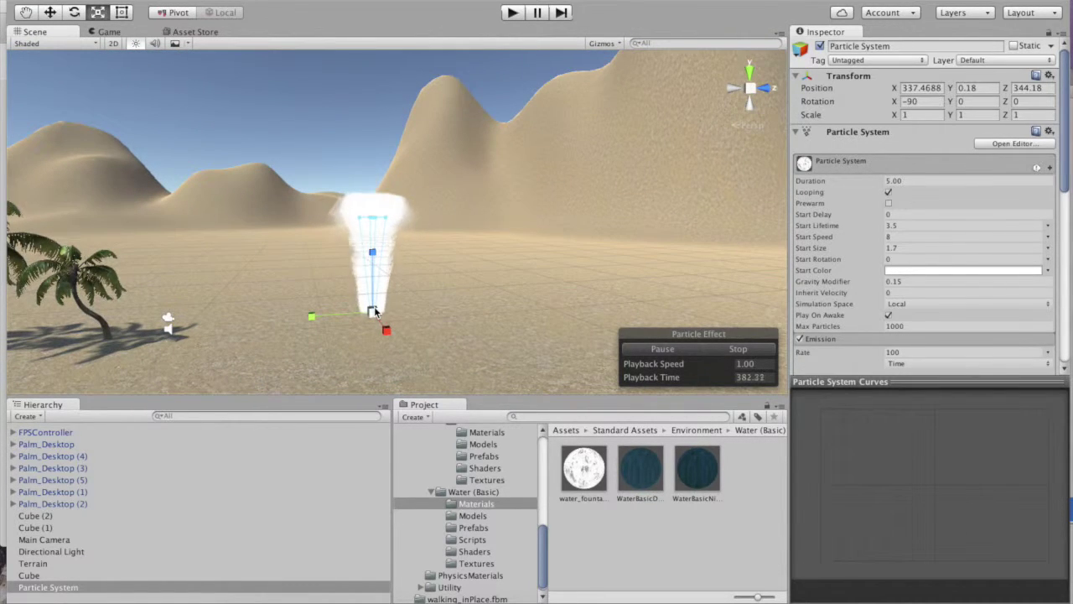
drag(372, 312, 369, 312)
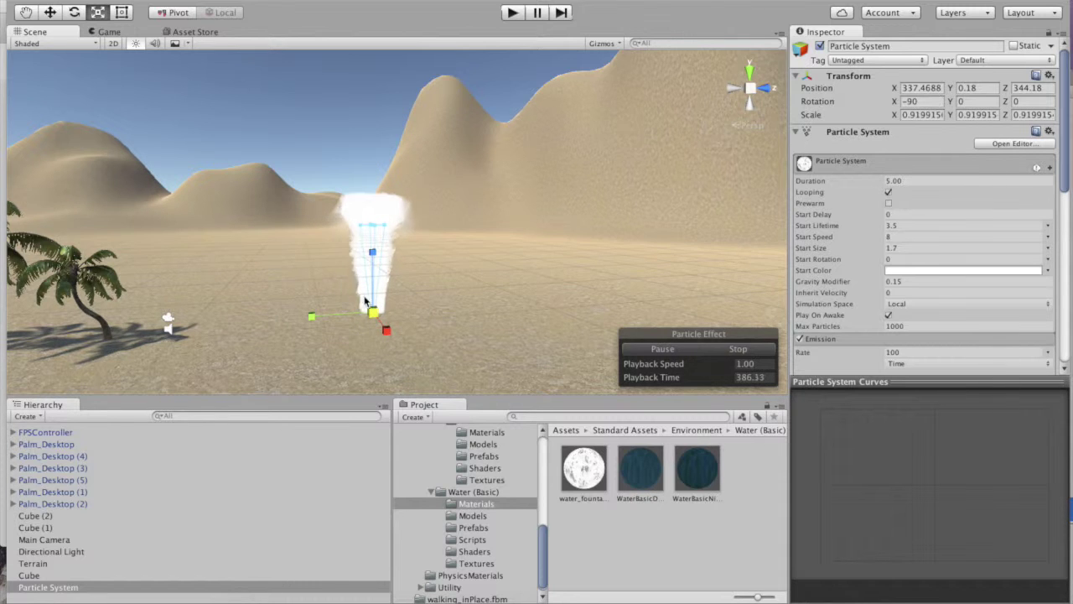
alt+drag(364, 300, 235, 259)
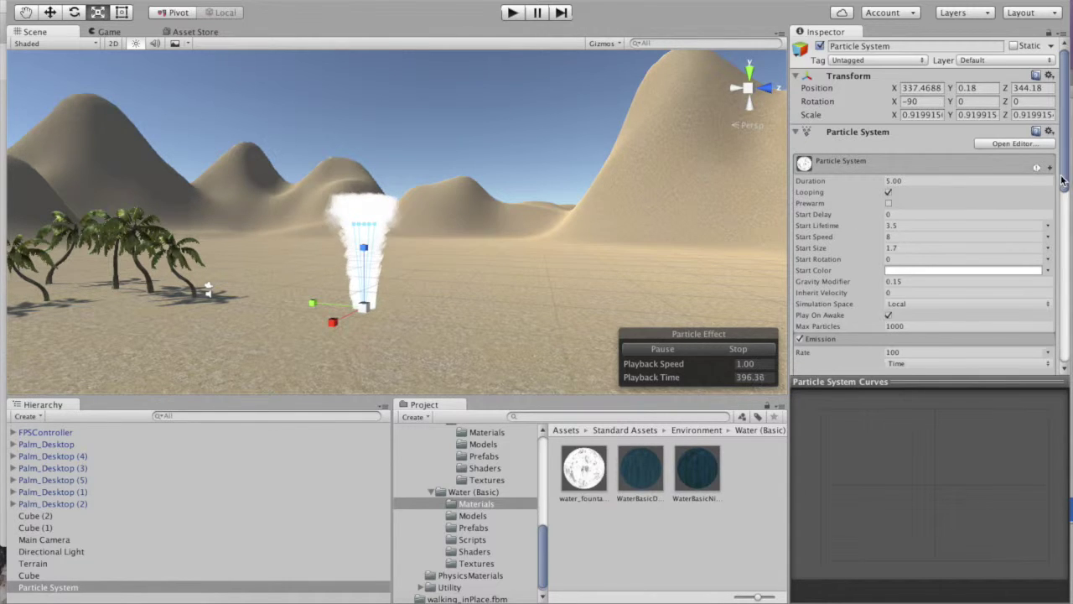
drag(1062, 180, 1070, 272)
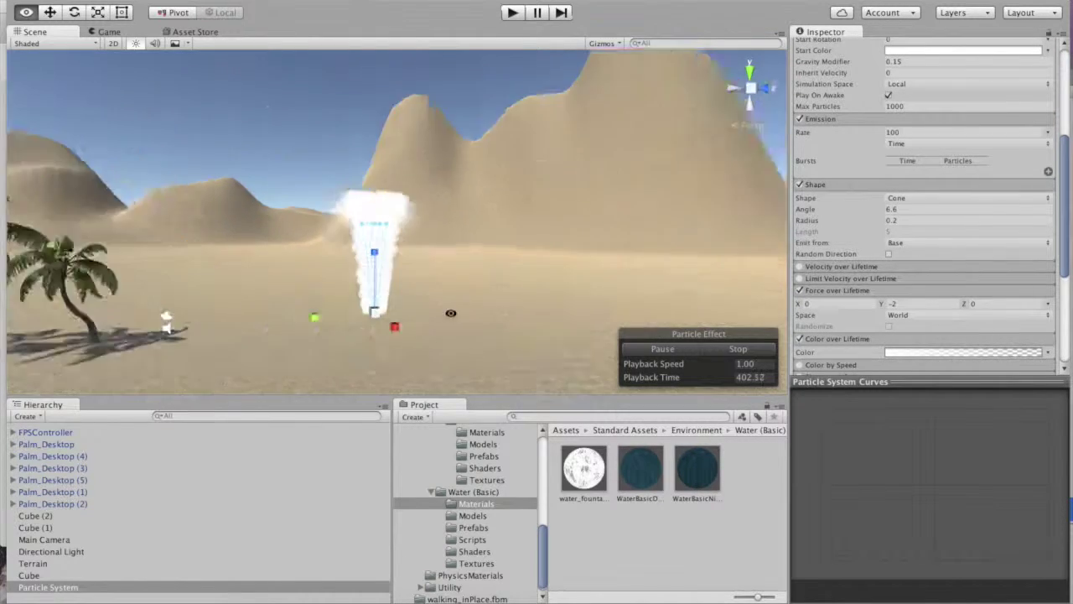